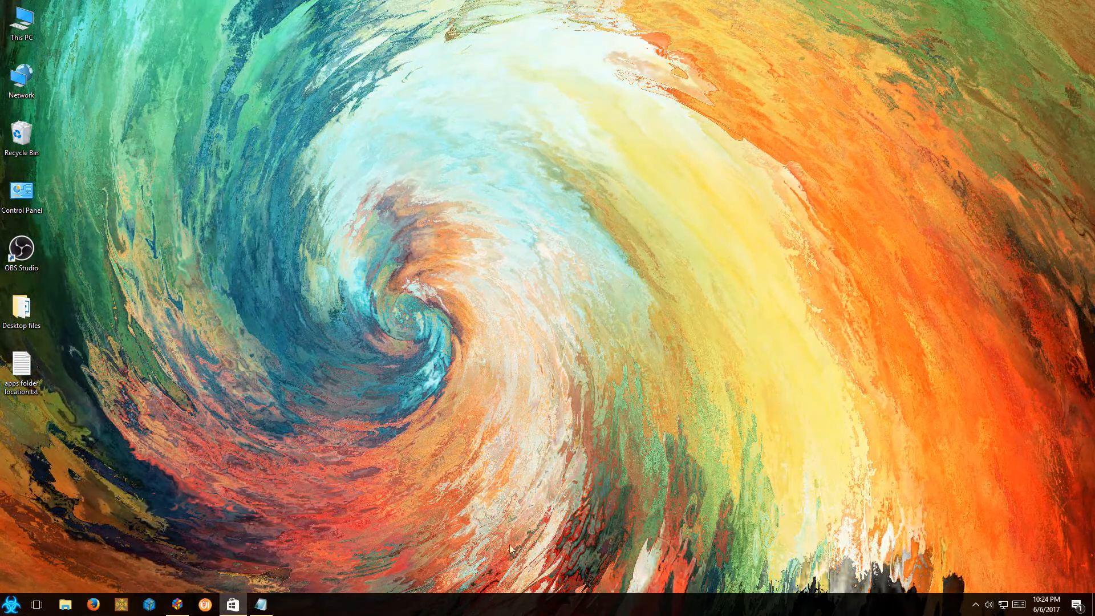
Look through the app listings on the Store home page and minimise the Store window.
click(232, 604)
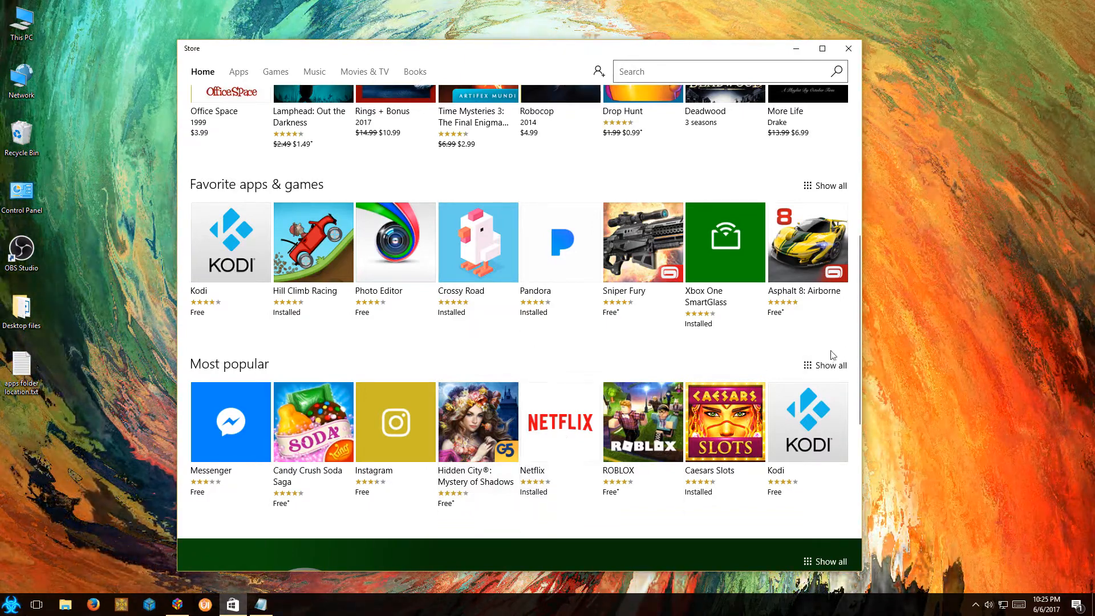
click(796, 50)
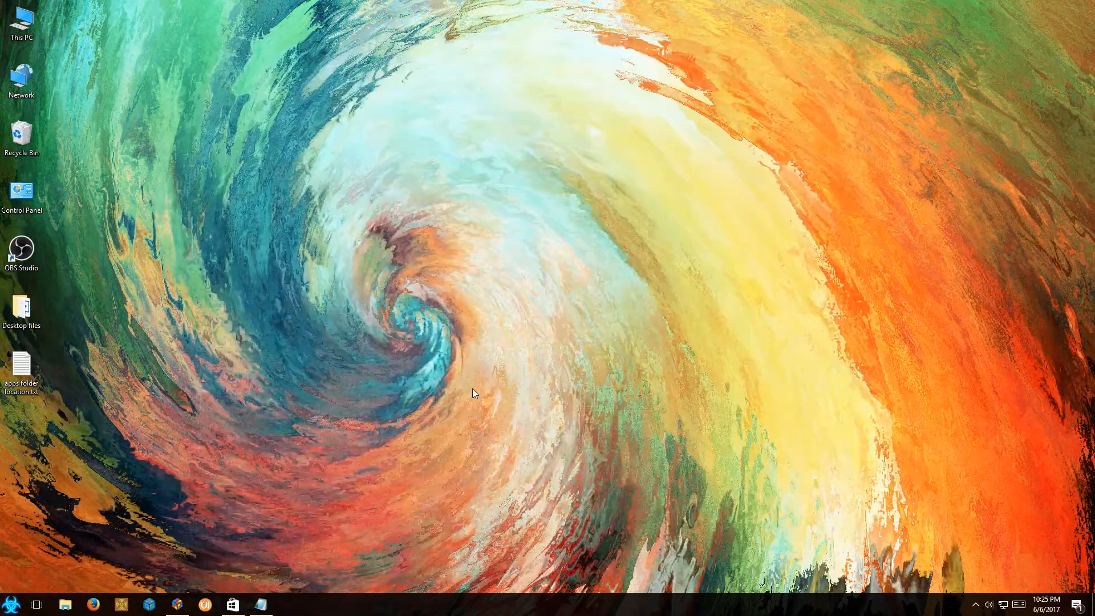
Copy the whole explorer.exe shell command line from the apps folder location.txt note.
click(261, 603)
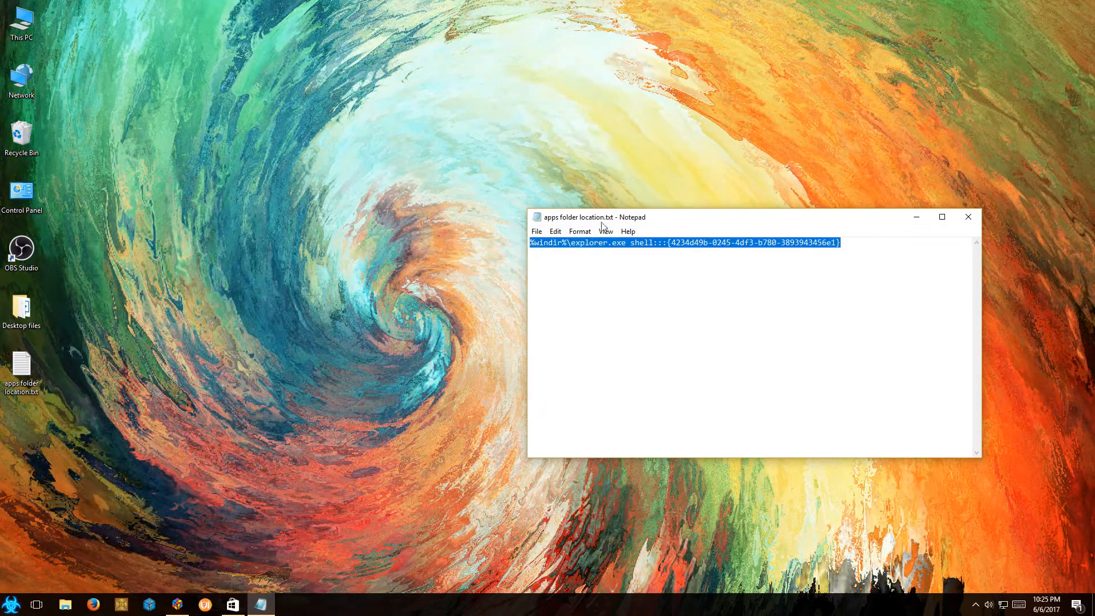
drag(604, 217, 435, 212)
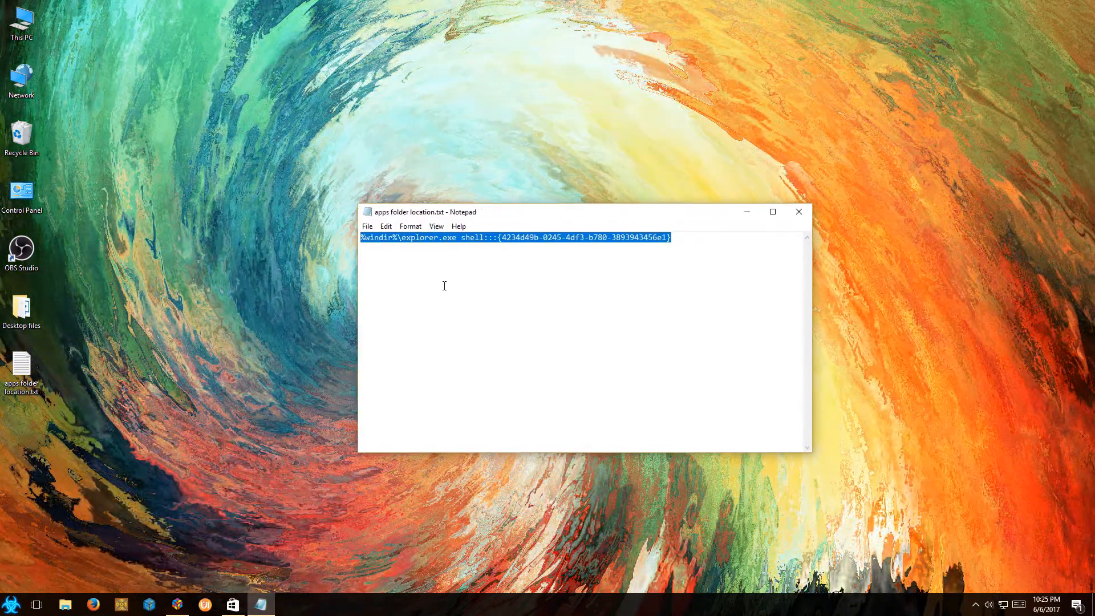
click(665, 244)
drag(675, 238, 349, 229)
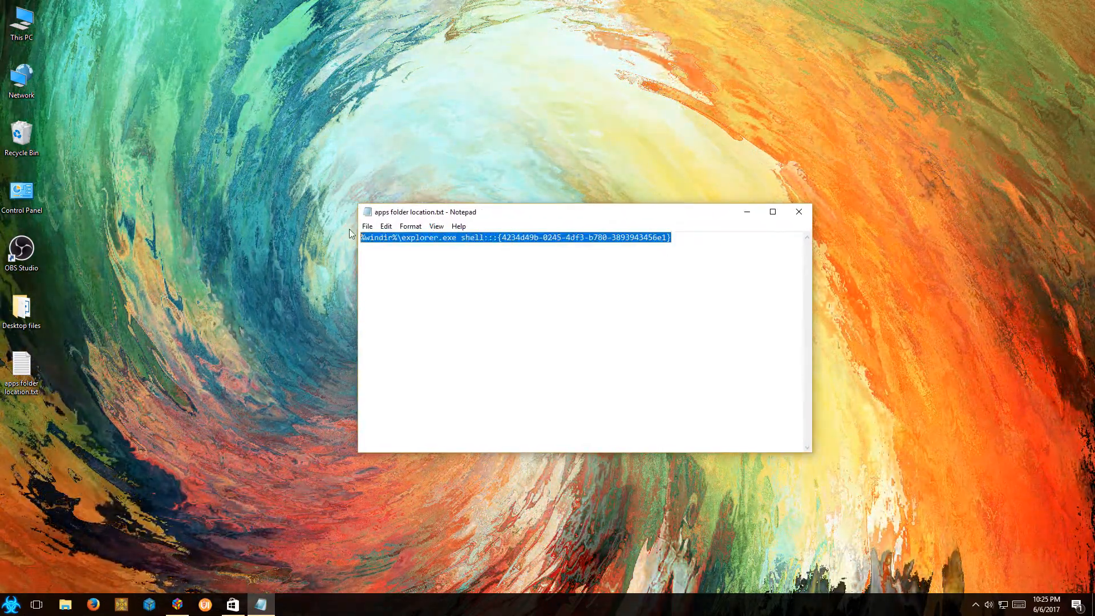
right_click(404, 242)
click(430, 277)
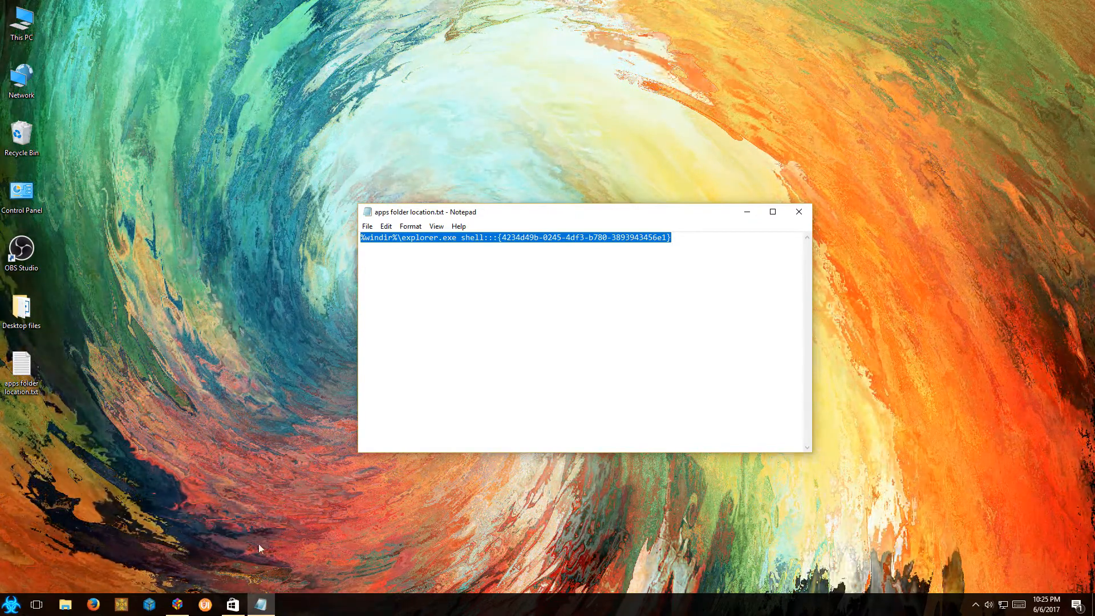
click(65, 605)
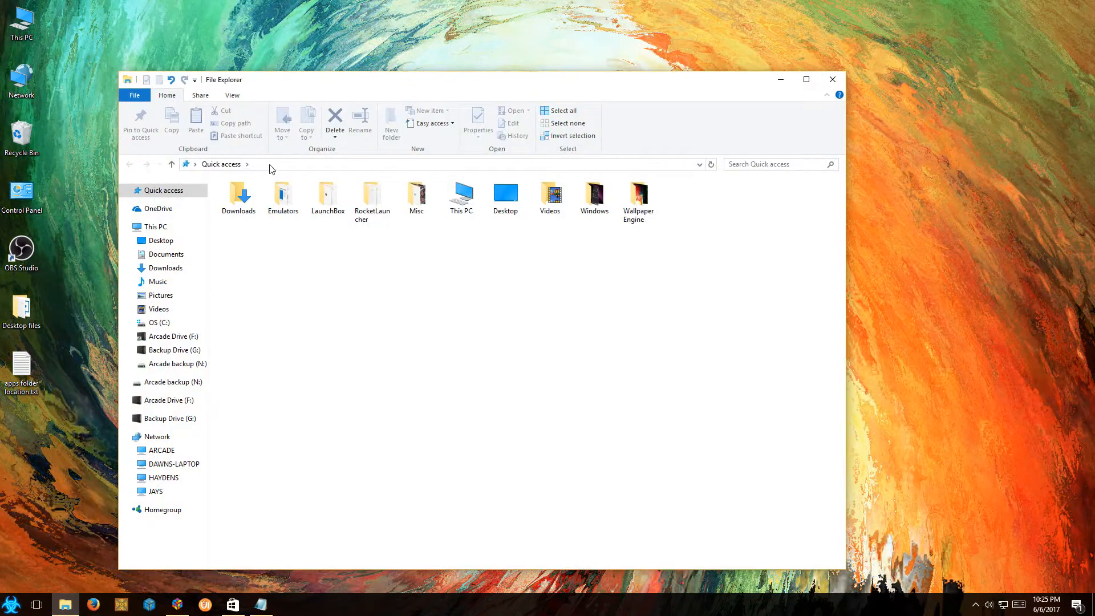
click(269, 167)
right_click(269, 167)
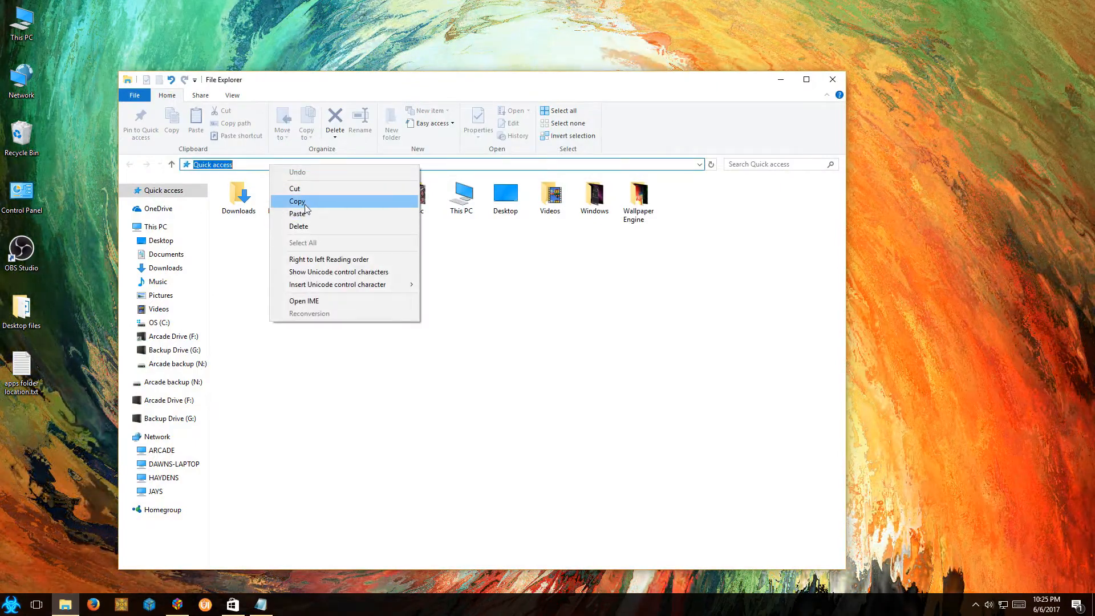
click(307, 213)
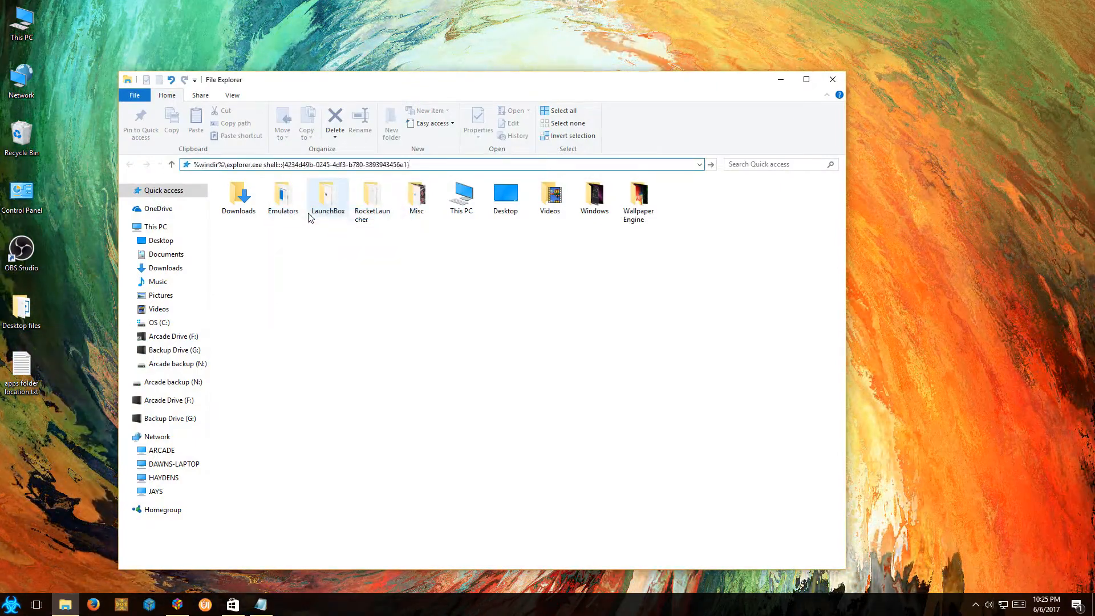
key(Return)
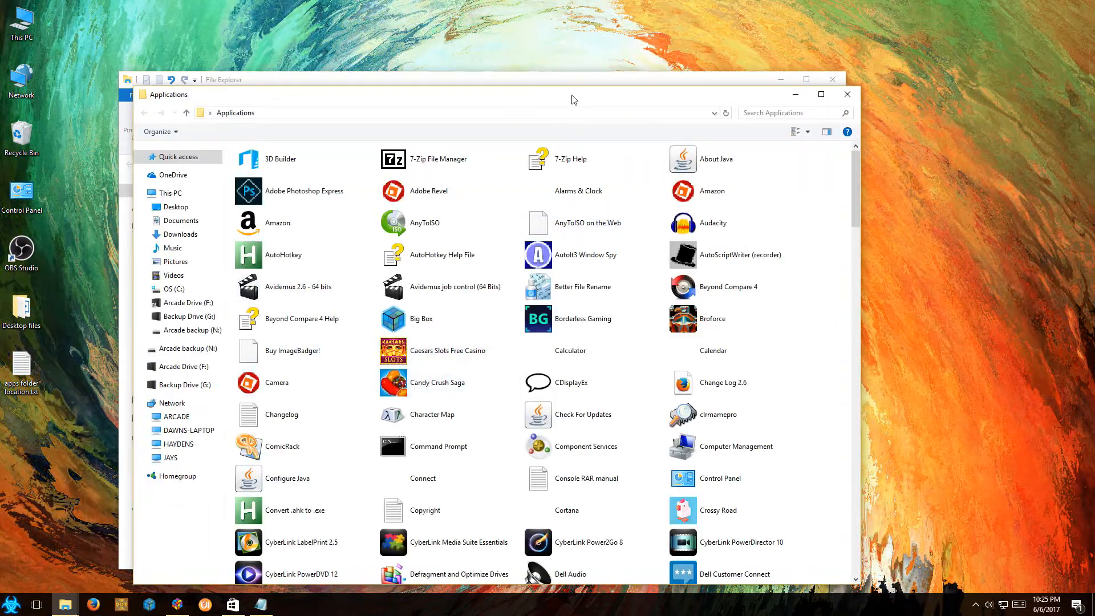
Place the Applications window over the other Explorer window and show its items in List view.
drag(573, 100, 557, 75)
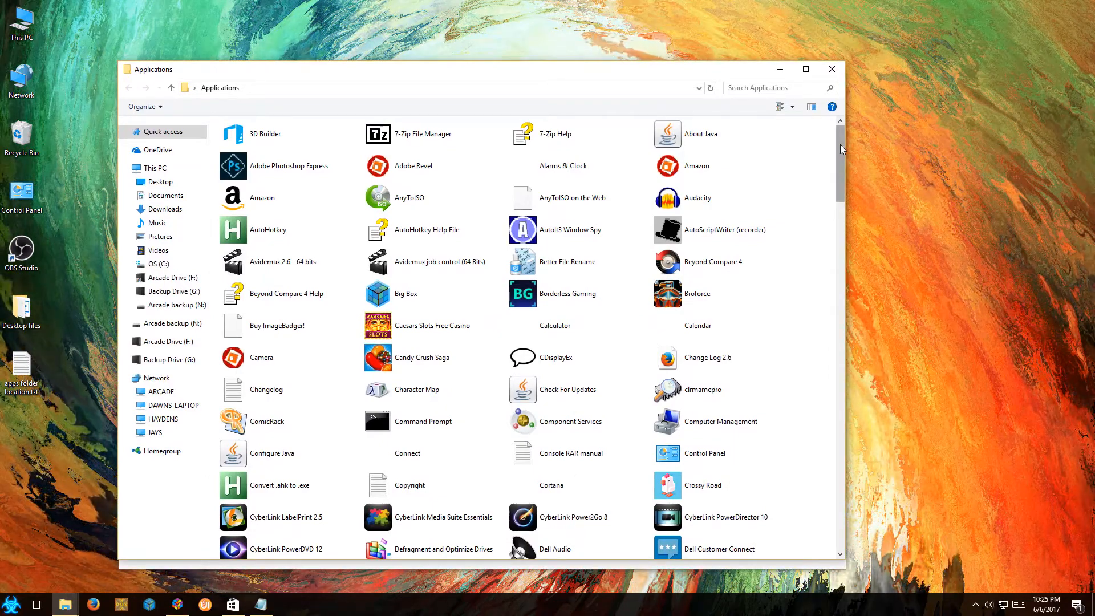
mouse_move(840, 145)
mouse_down()
mouse_move(837, 158)
mouse_move(840, 140)
mouse_up()
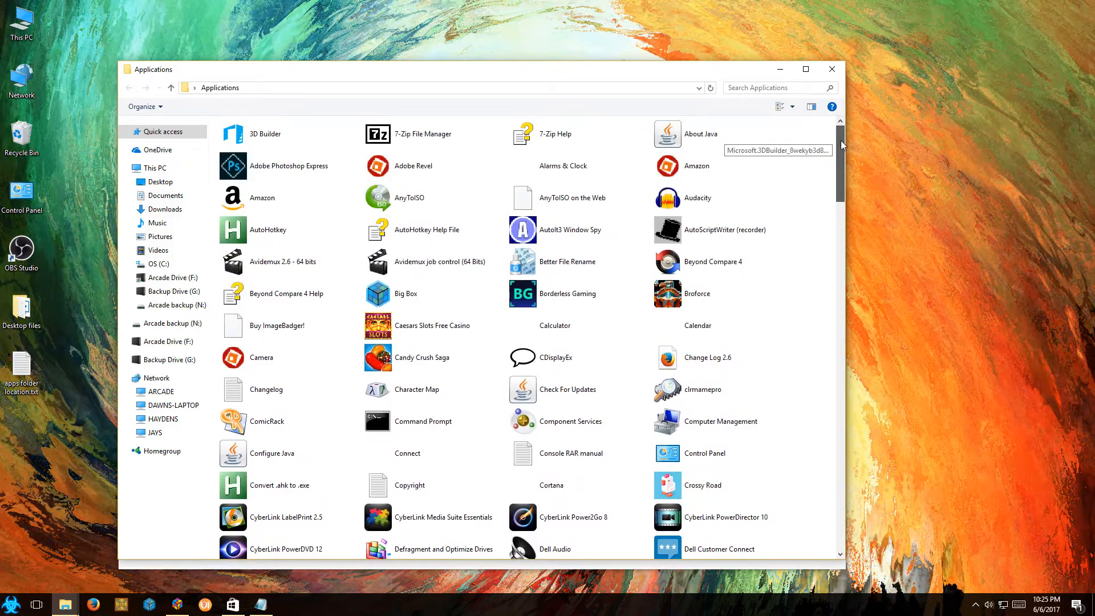
click(793, 108)
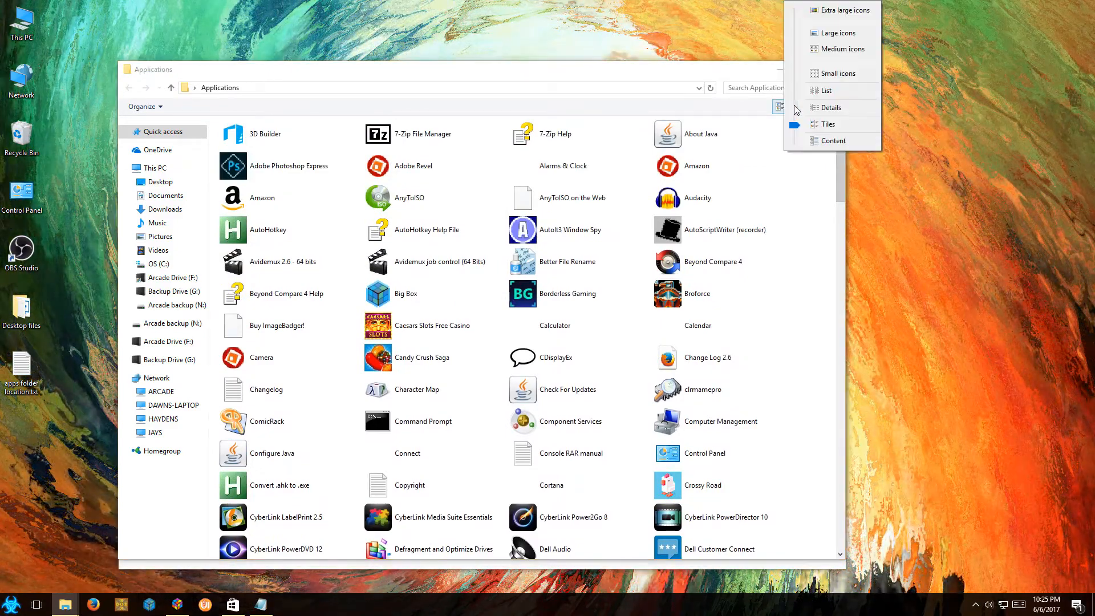
click(826, 92)
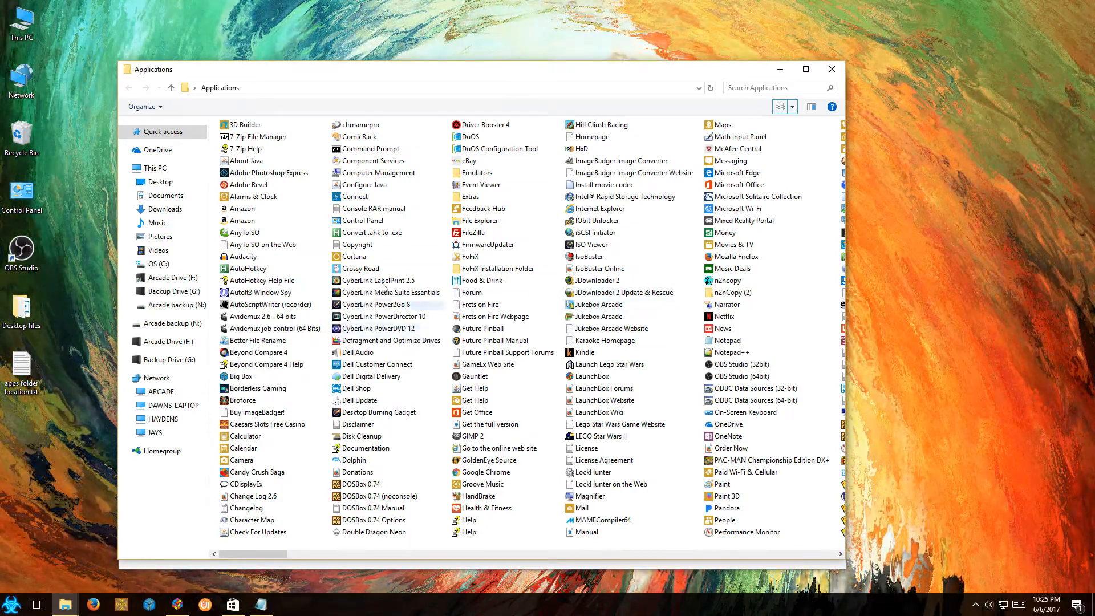
Create a desktop shortcut for the Crossy Road app from the Applications folder.
click(352, 272)
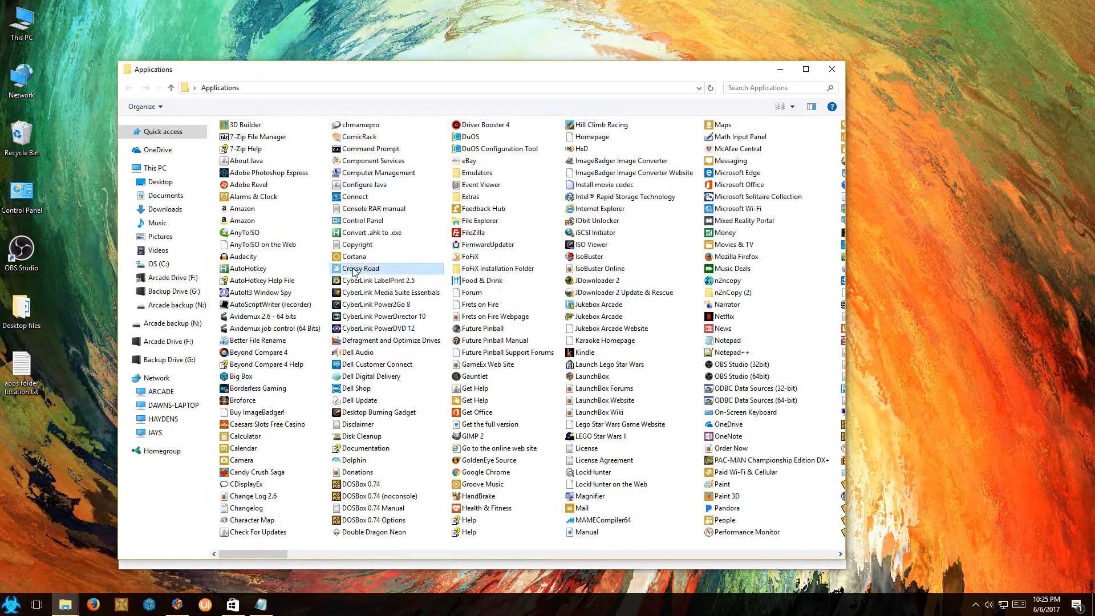
right_click(353, 271)
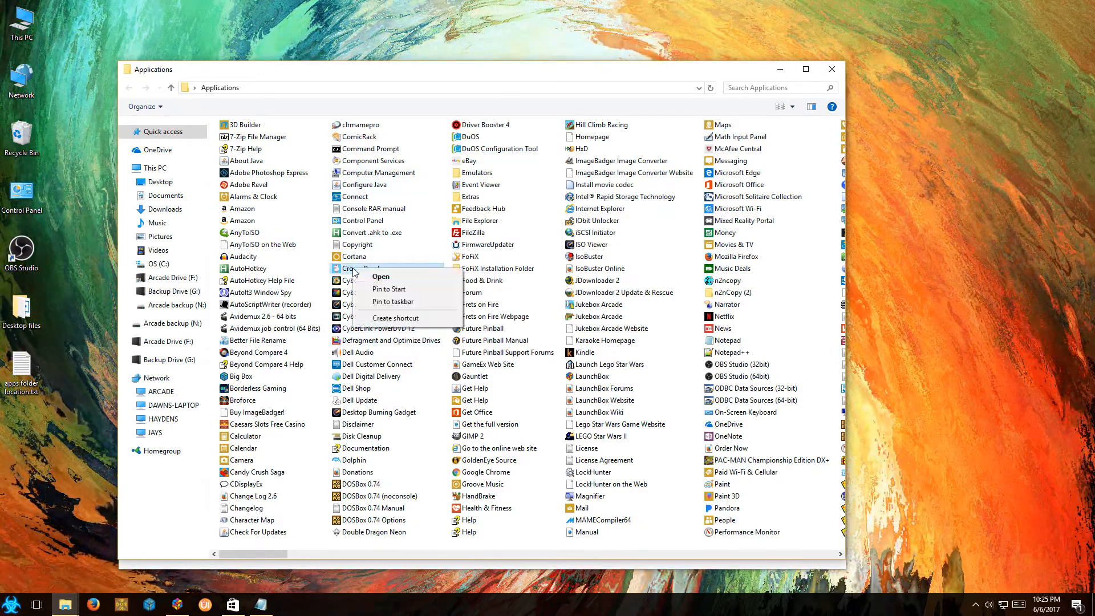
click(394, 318)
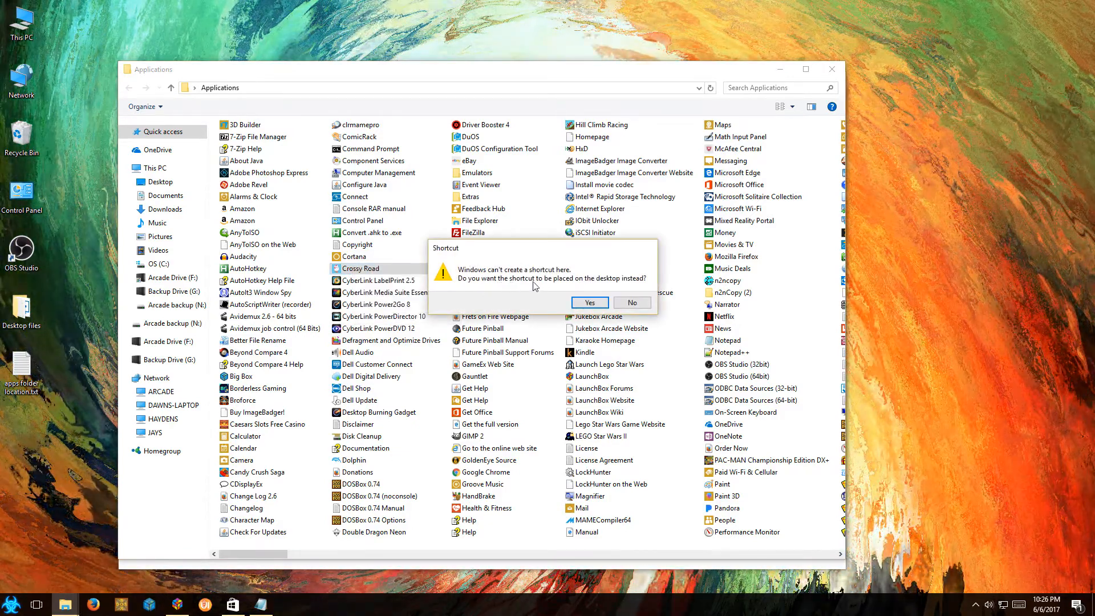
click(591, 303)
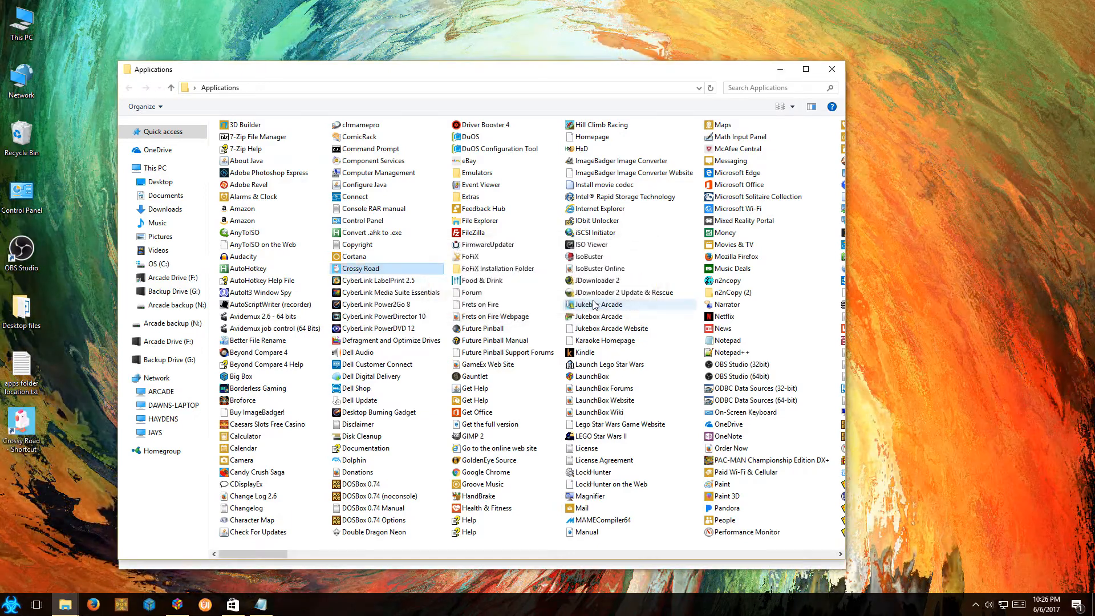
Create a desktop shortcut for the Netflix app and close the Applications folder.
right_click(729, 320)
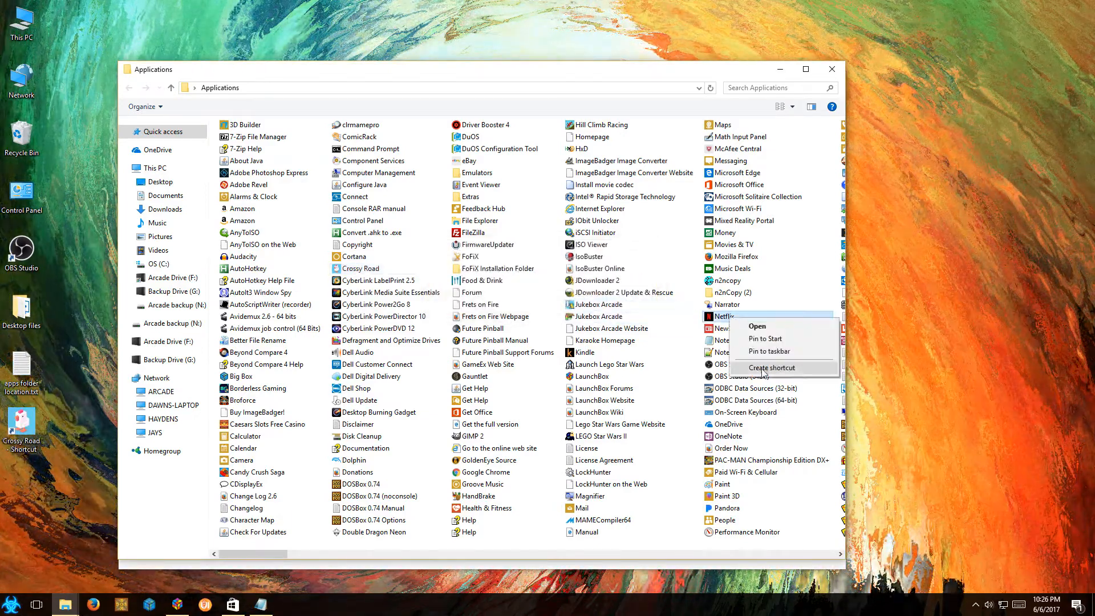
click(765, 369)
click(600, 302)
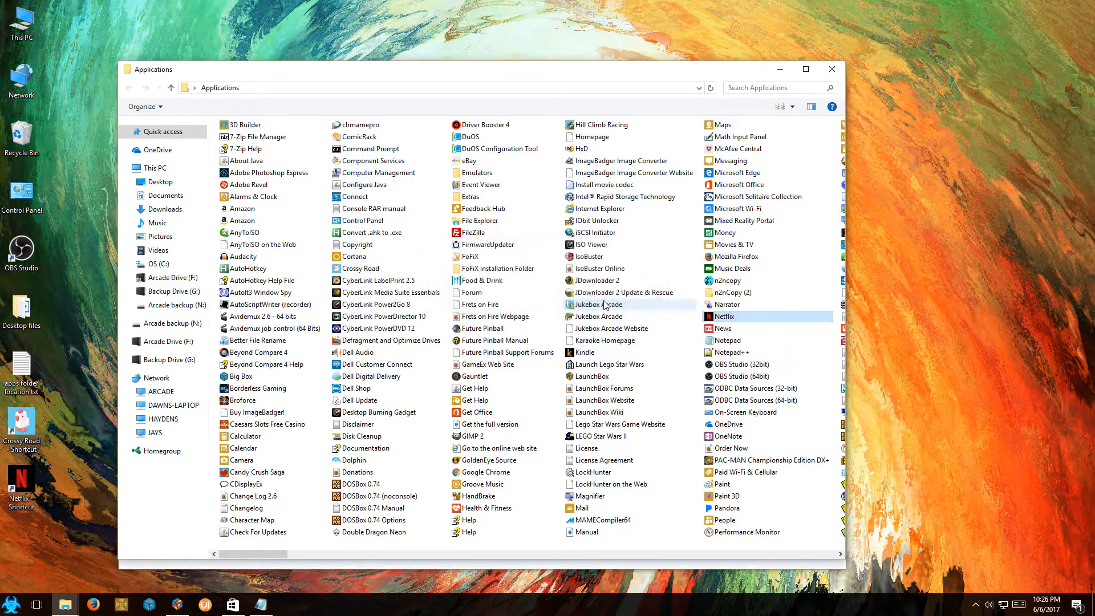
click(831, 69)
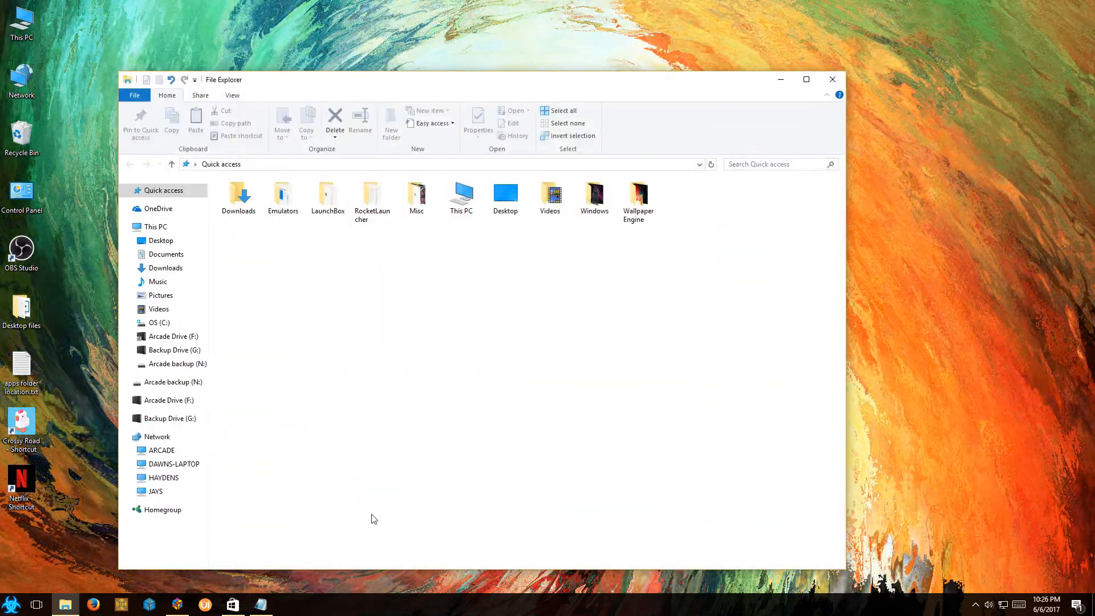
Review the shell command in the apps folder location.txt note again and minimise it.
click(261, 605)
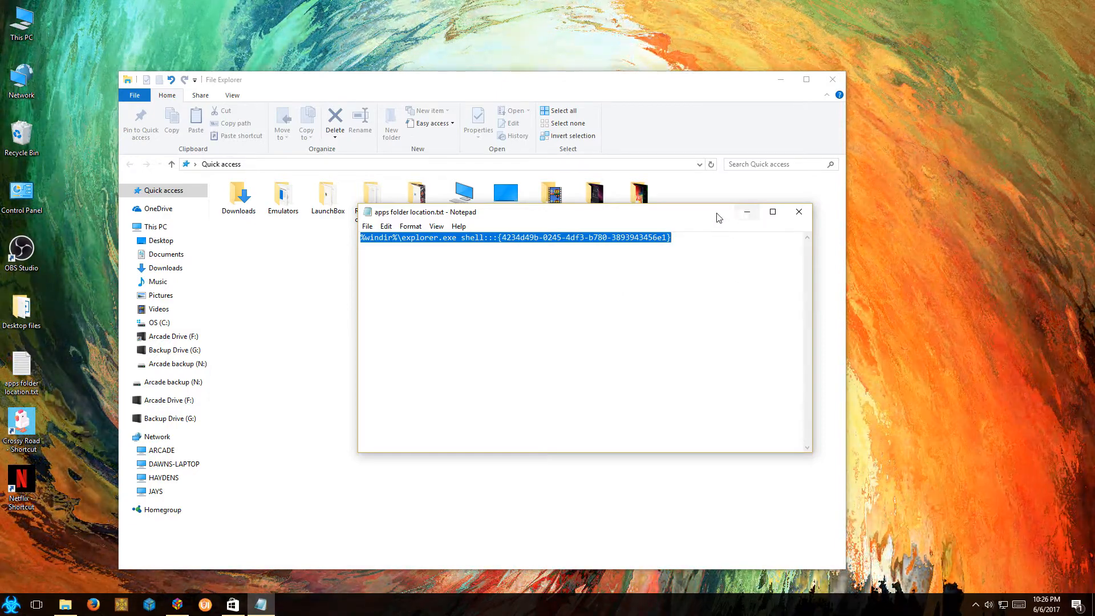
drag(717, 215, 680, 261)
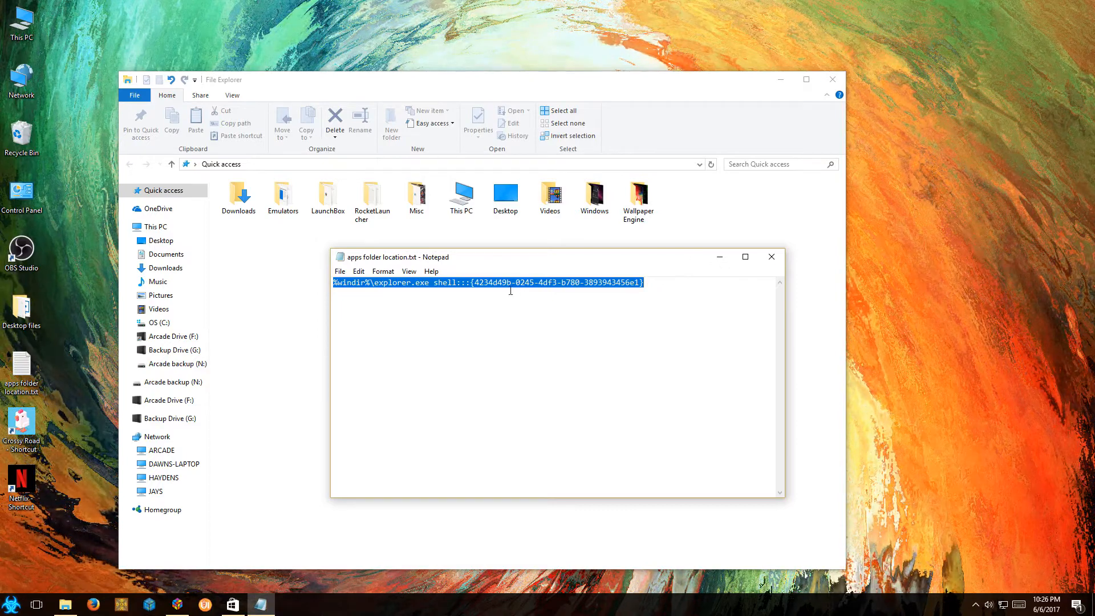
click(719, 260)
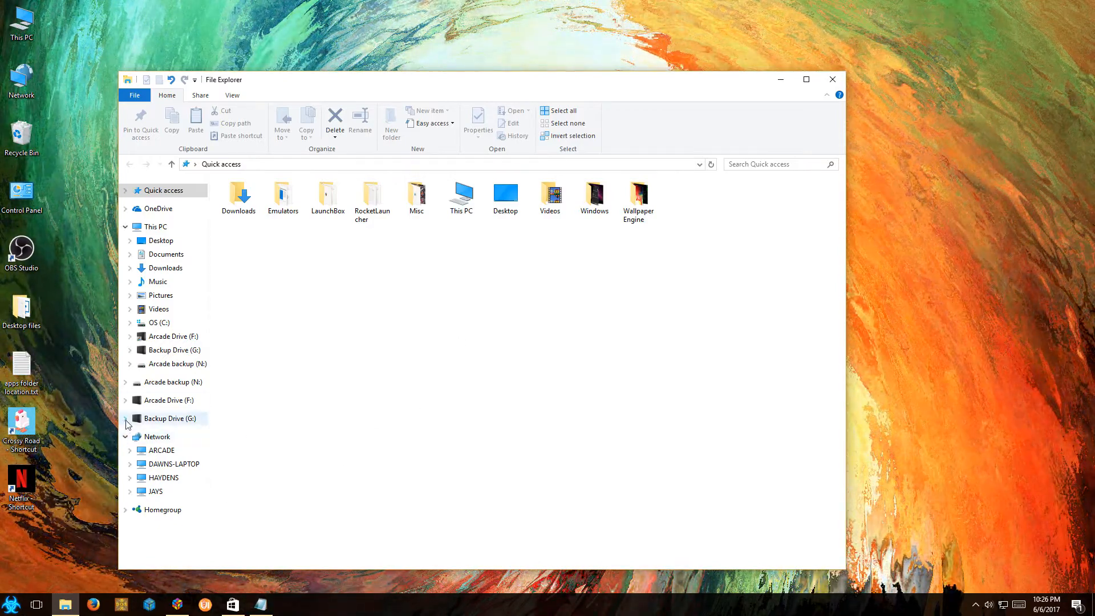
Browse to Misc > ROMS all systems on Arcade Drive (F:) and select the Windows App Store Apps folder.
click(125, 401)
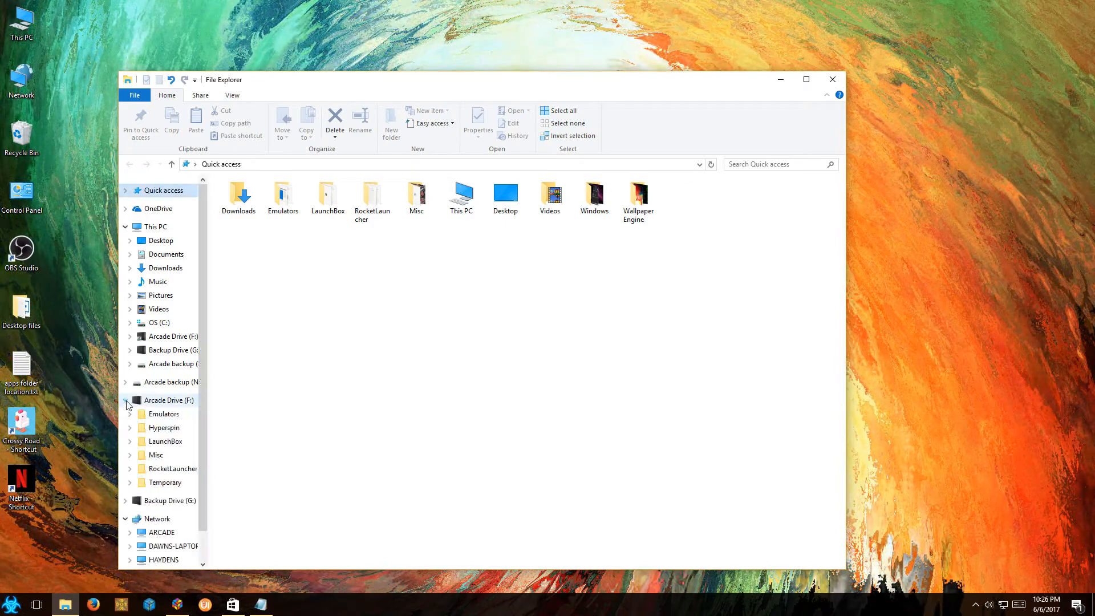
click(131, 455)
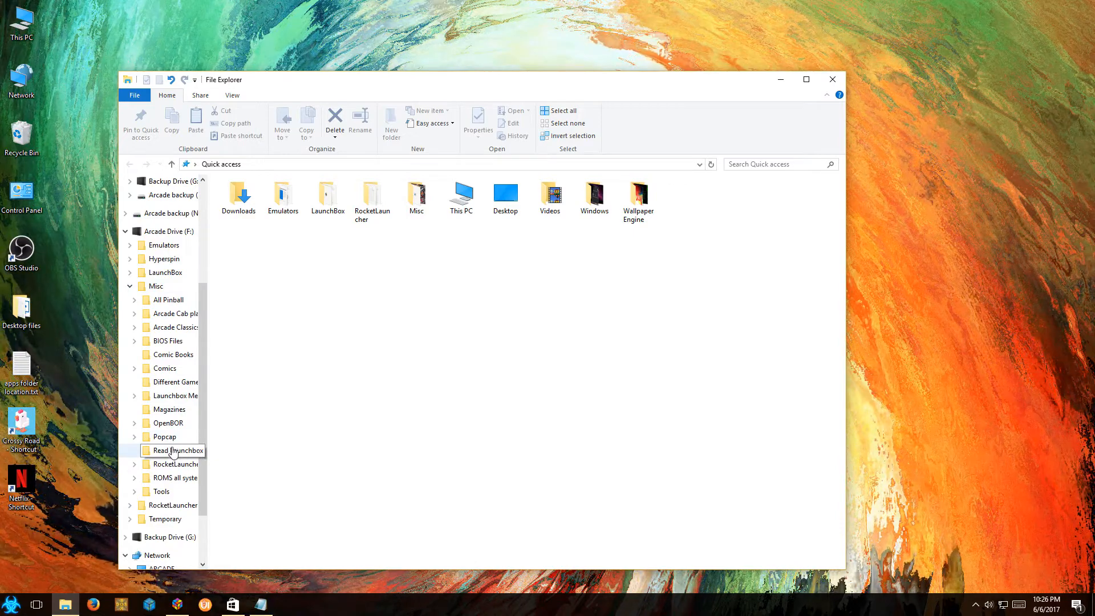
click(160, 481)
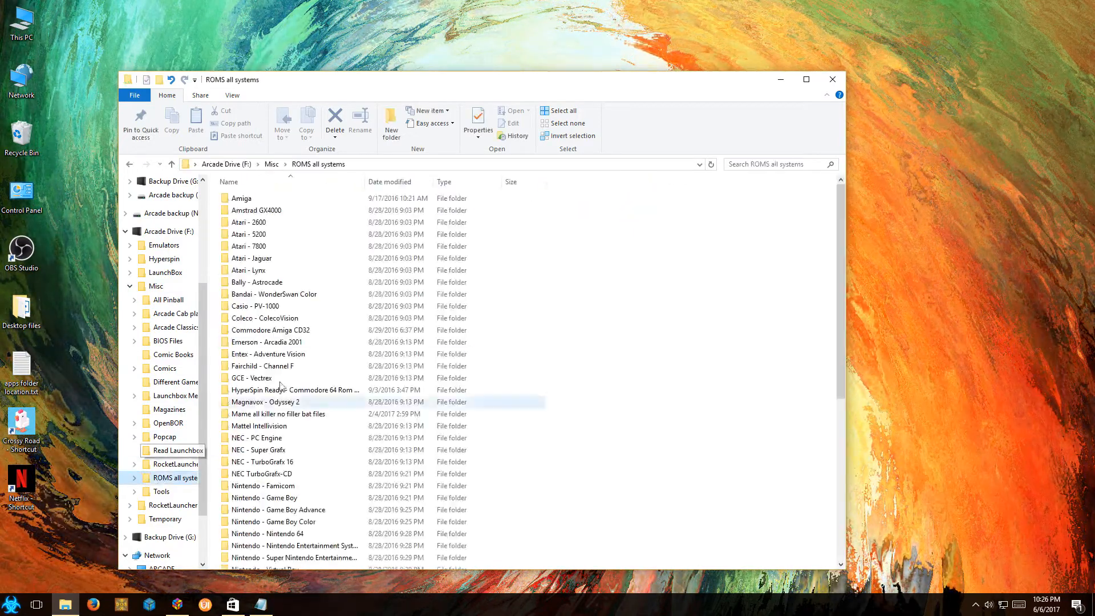
scroll(316, 375, down, 10)
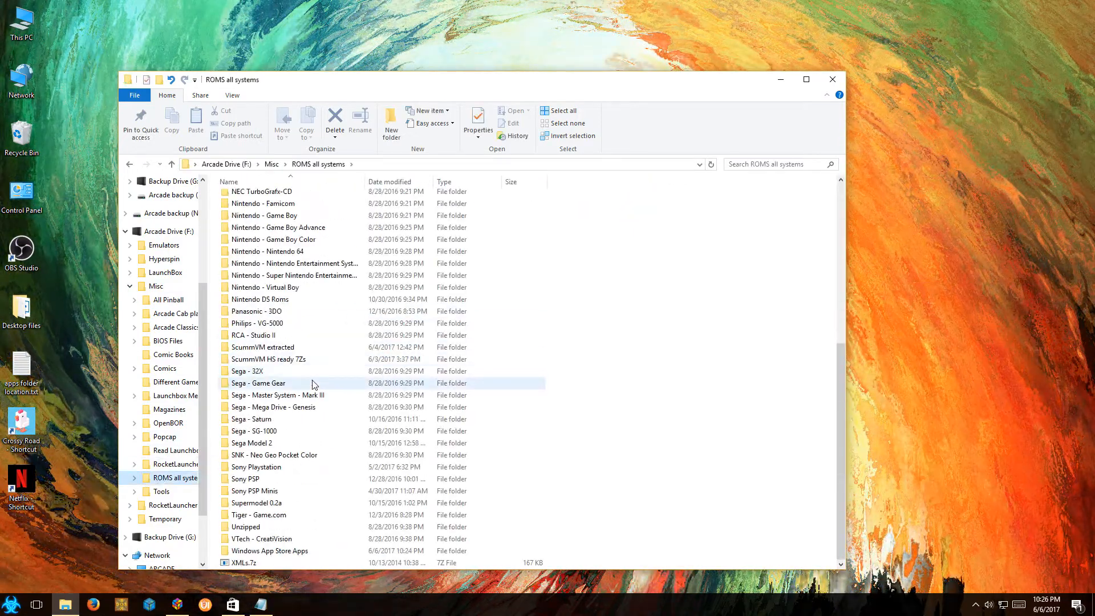
click(270, 551)
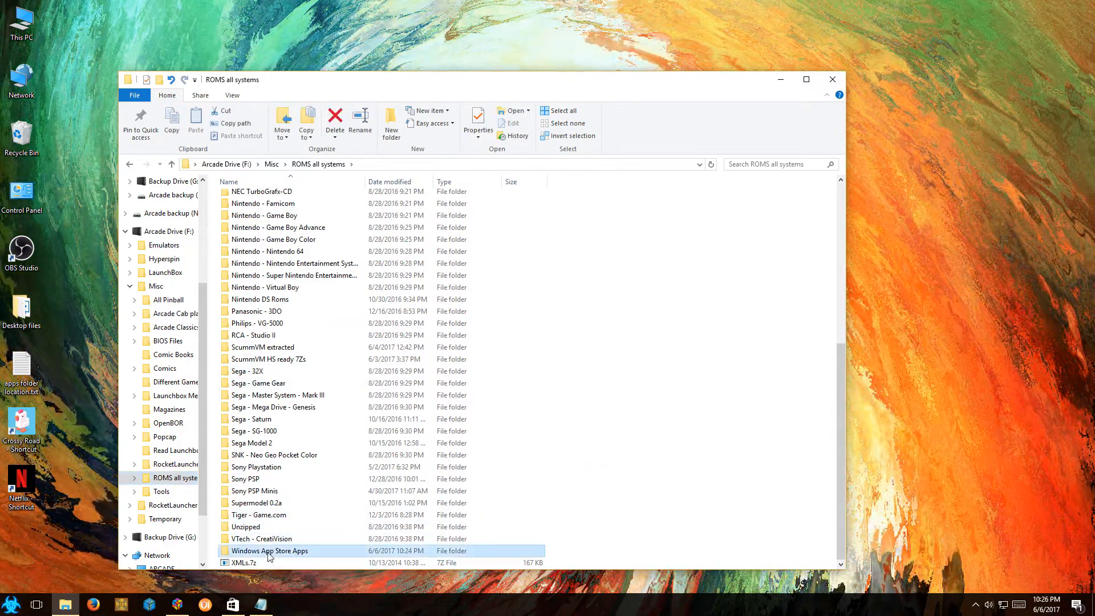
Move the Crossy Road and Netflix shortcuts from the desktop into the Windows App Store Apps folder and open that folder.
click(59, 541)
right_click(19, 427)
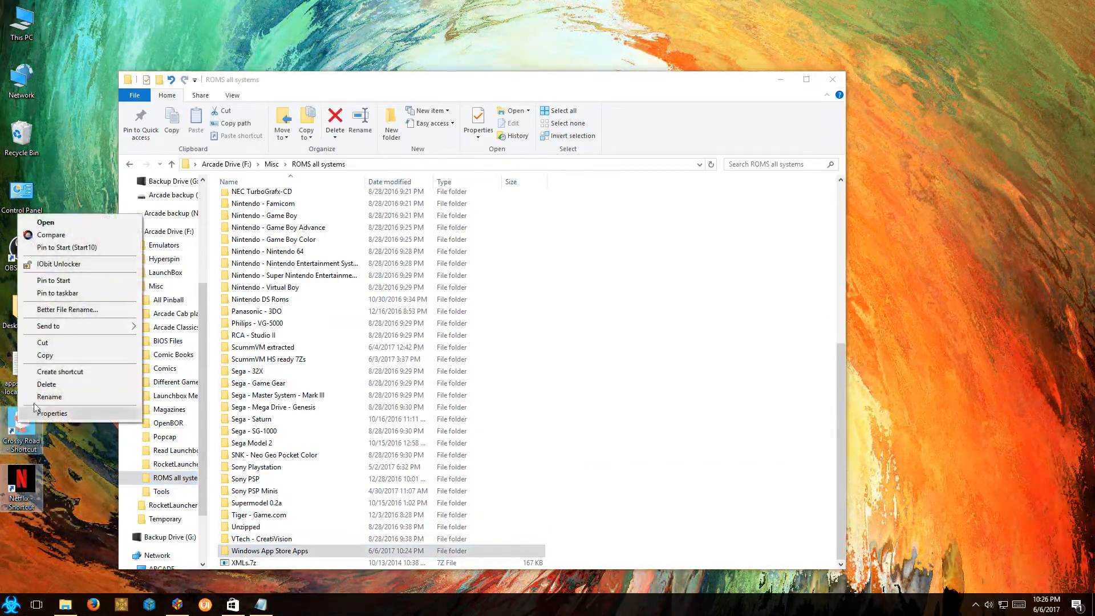
click(126, 342)
click(254, 551)
right_click(253, 551)
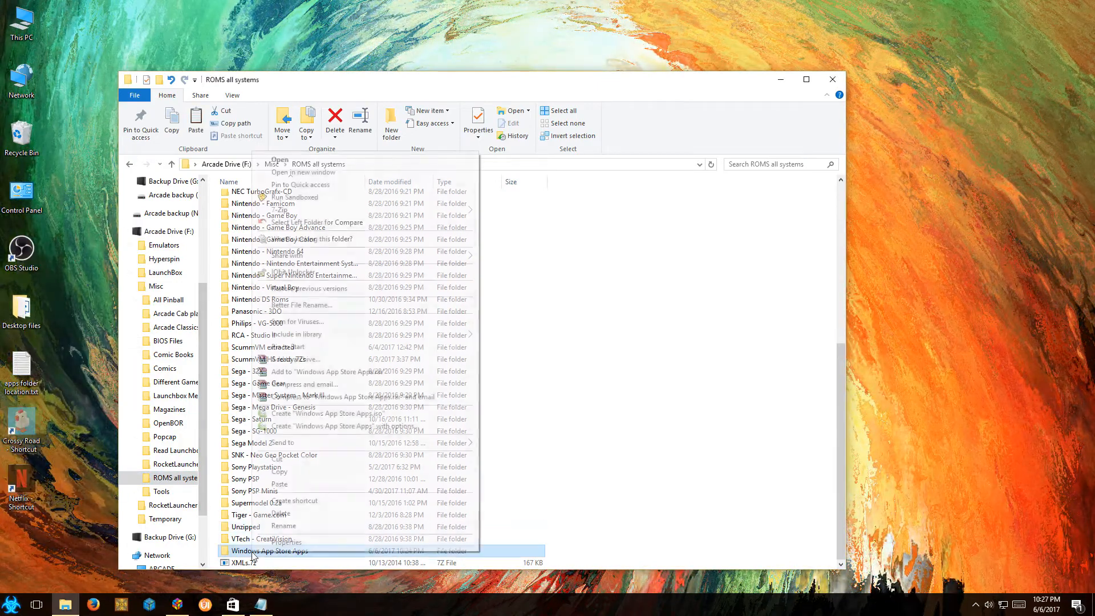
click(288, 484)
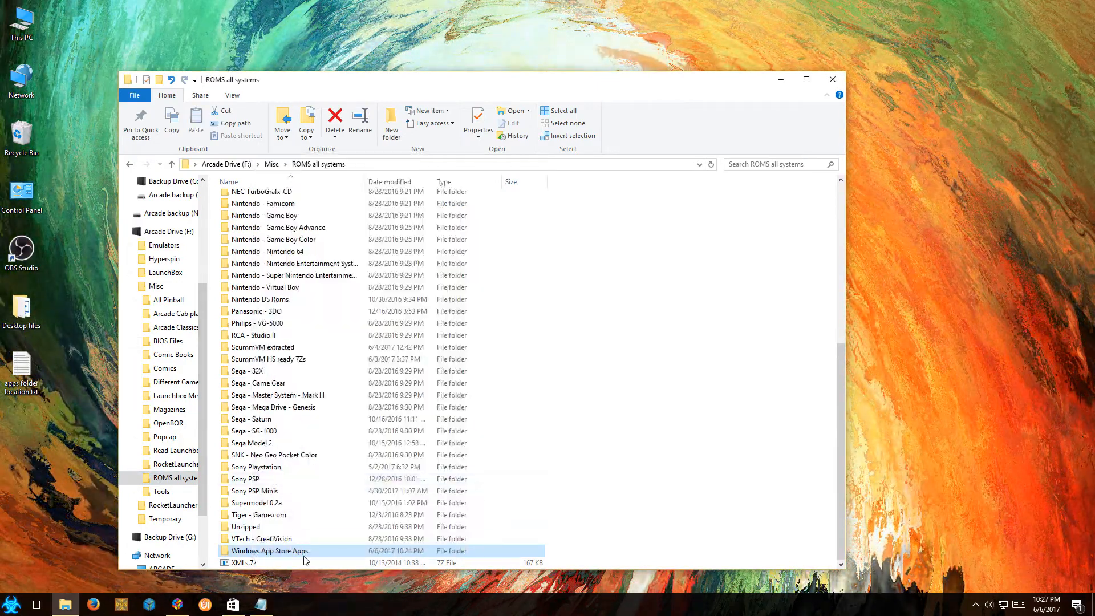
double_click(288, 552)
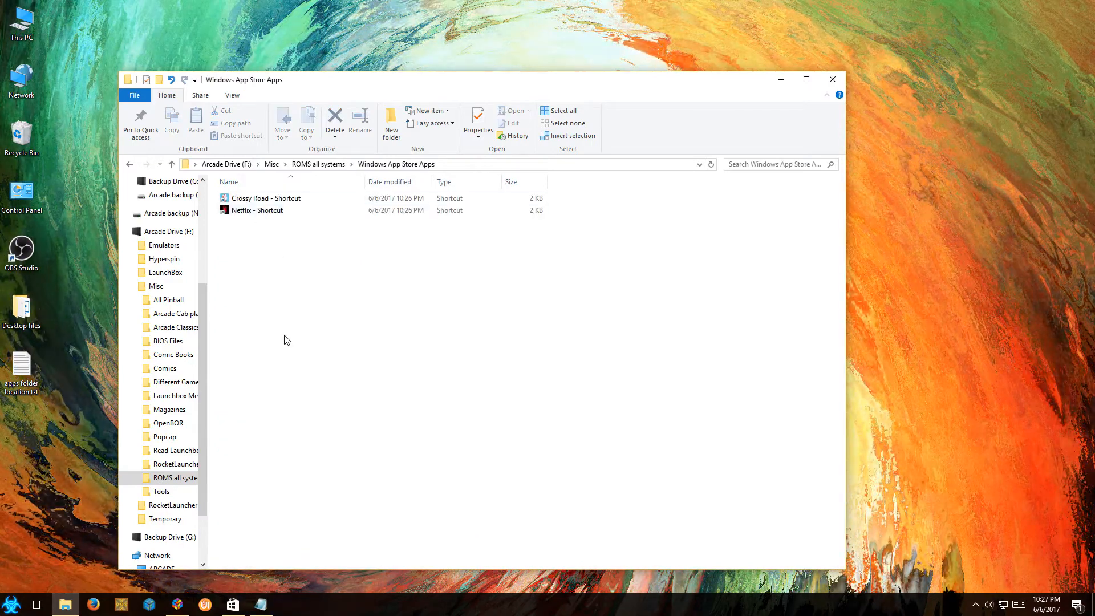
Switch to LaunchBox and start the Import ROMs from Files Wizard, continuing to its file selection page.
click(177, 606)
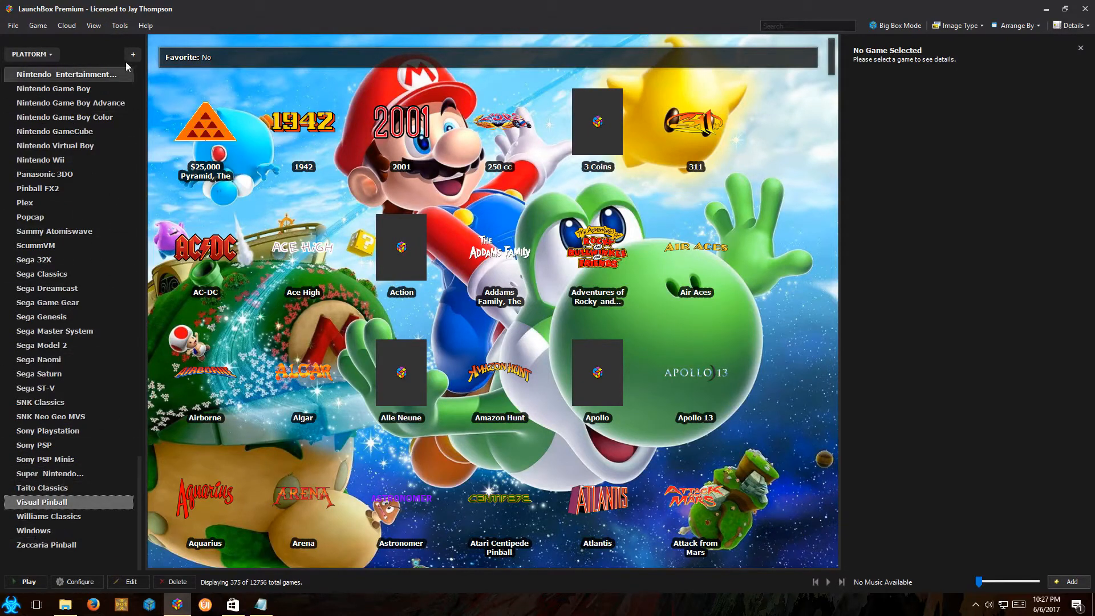
click(120, 26)
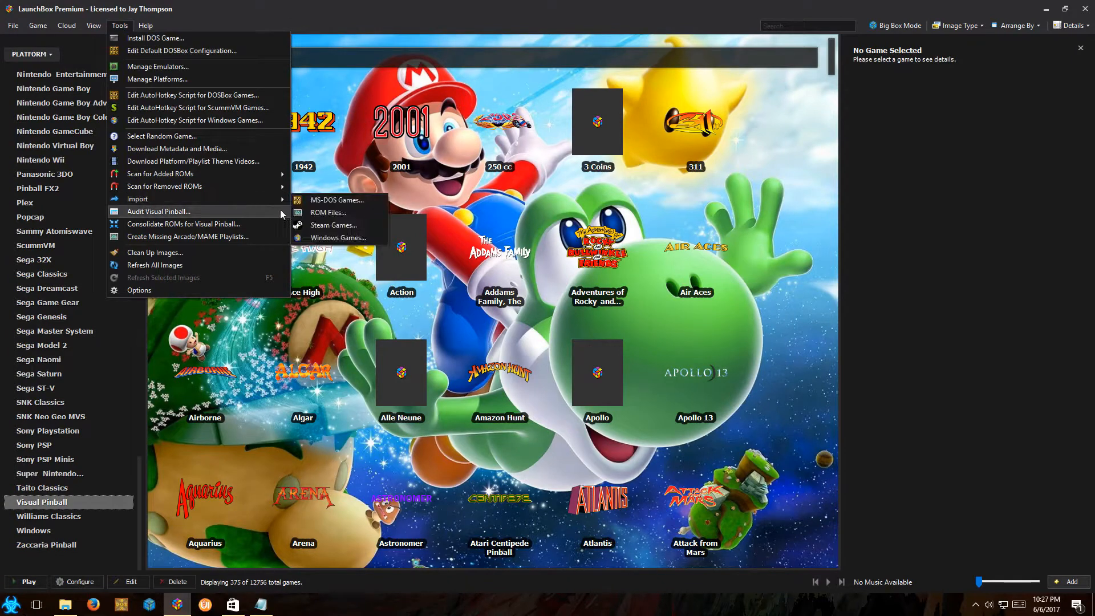
mouse_move(258, 200)
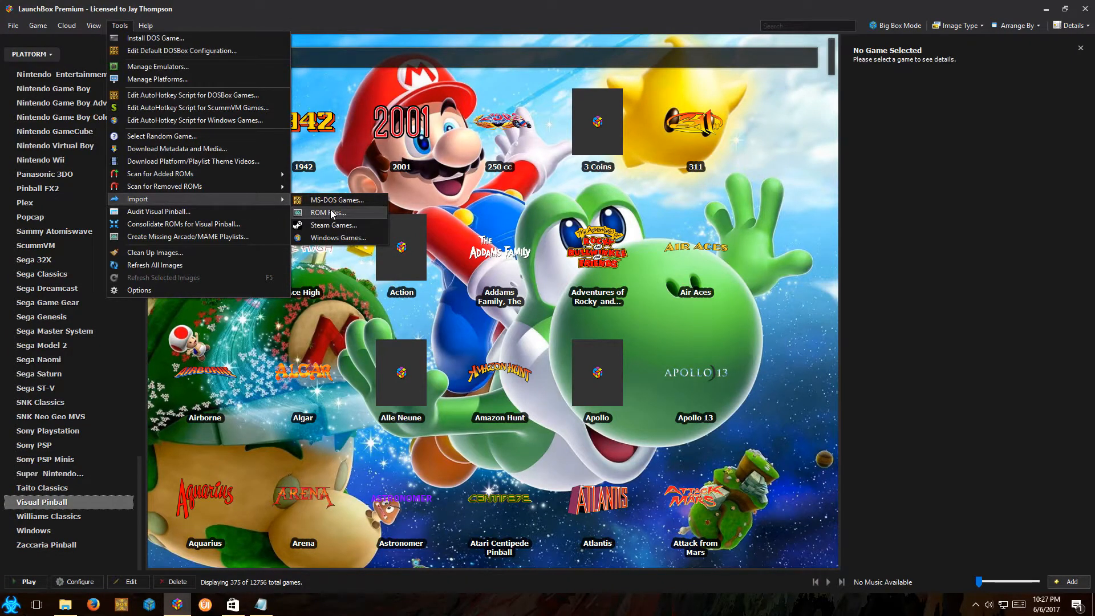
click(331, 213)
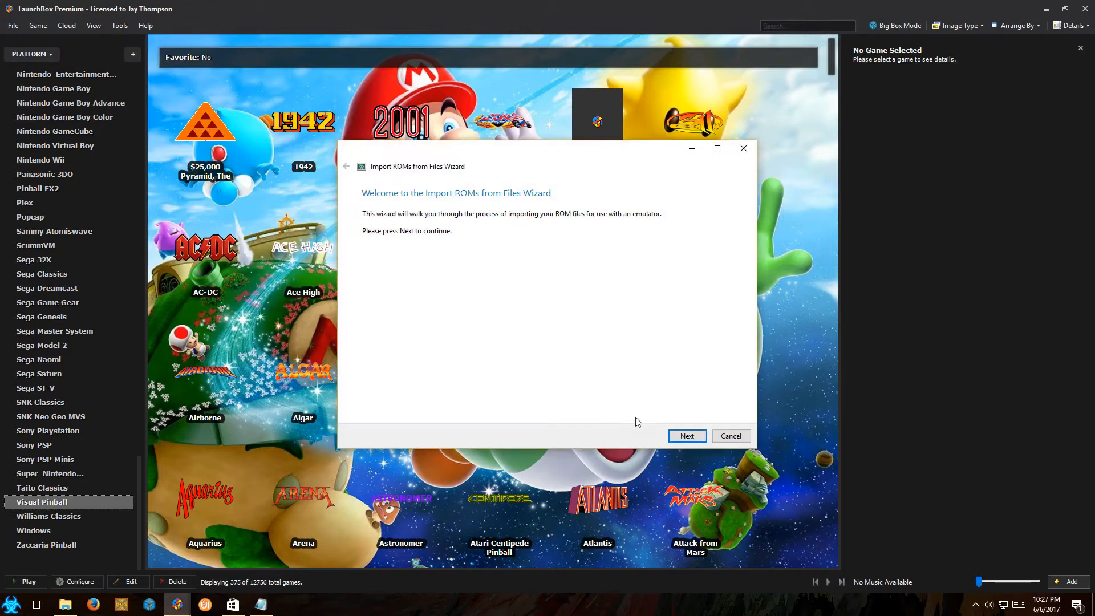
click(680, 438)
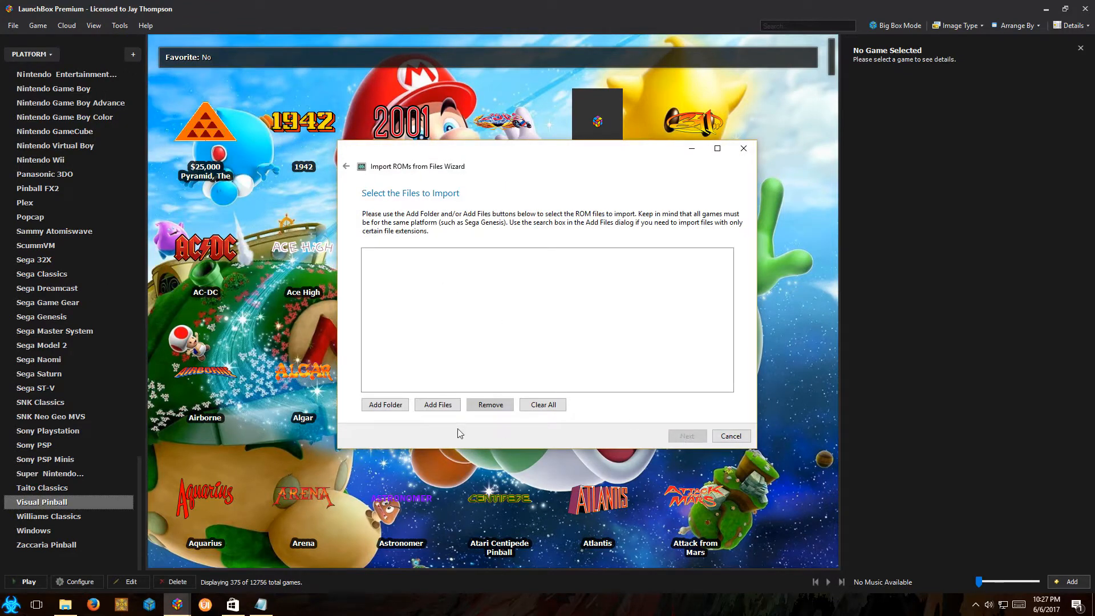
Add the folder F:\Misc\ROMS all systems\Windows App Store Apps to the import and continue to the platform page.
click(393, 405)
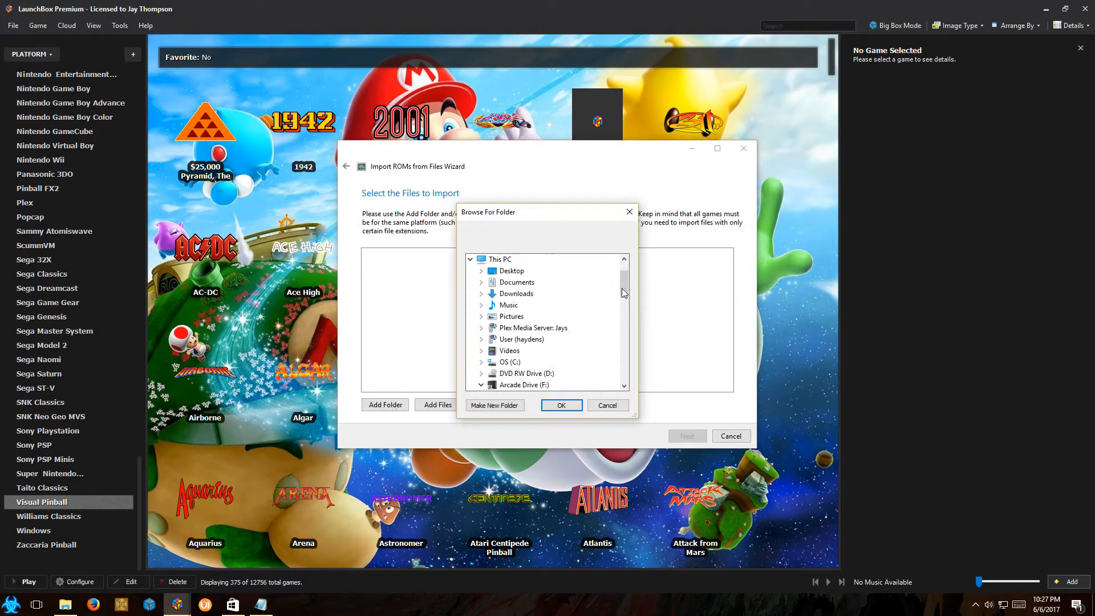
drag(624, 292, 623, 315)
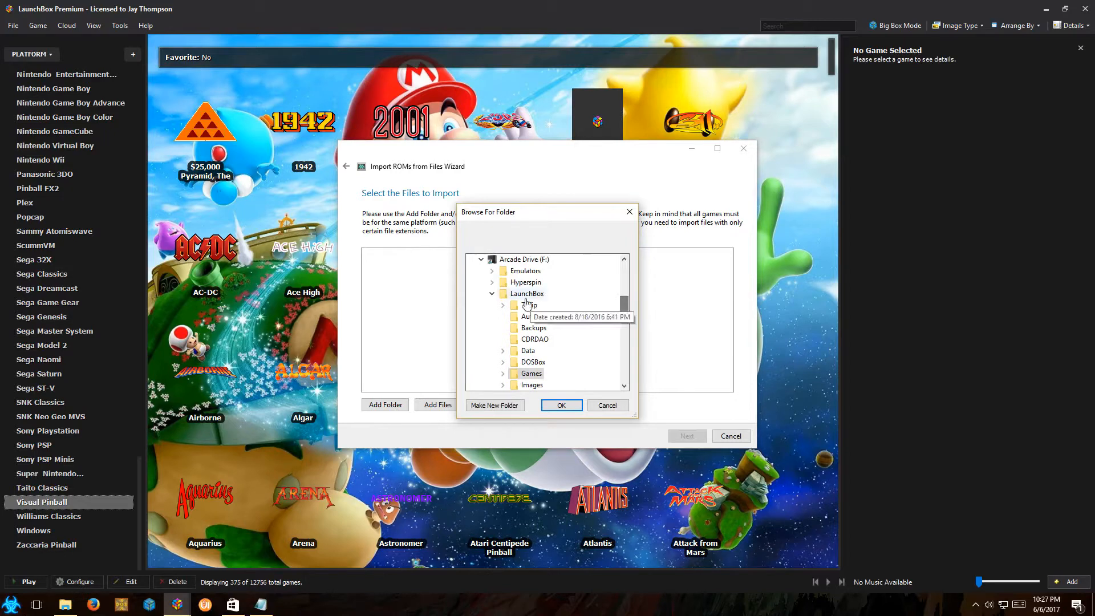
click(492, 294)
click(491, 305)
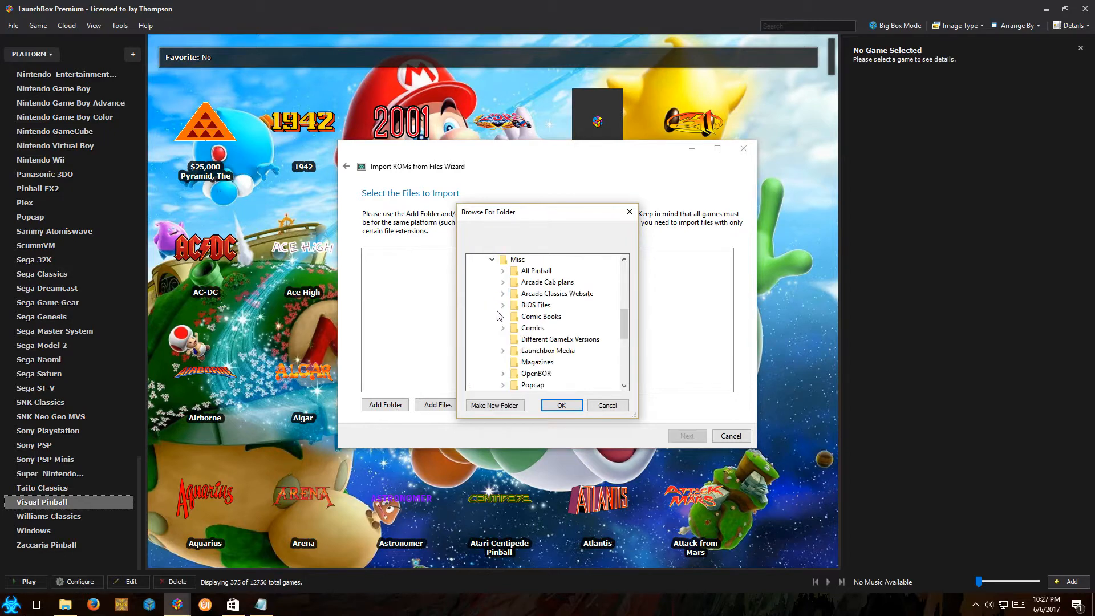
scroll(502, 318, down, 3)
click(503, 317)
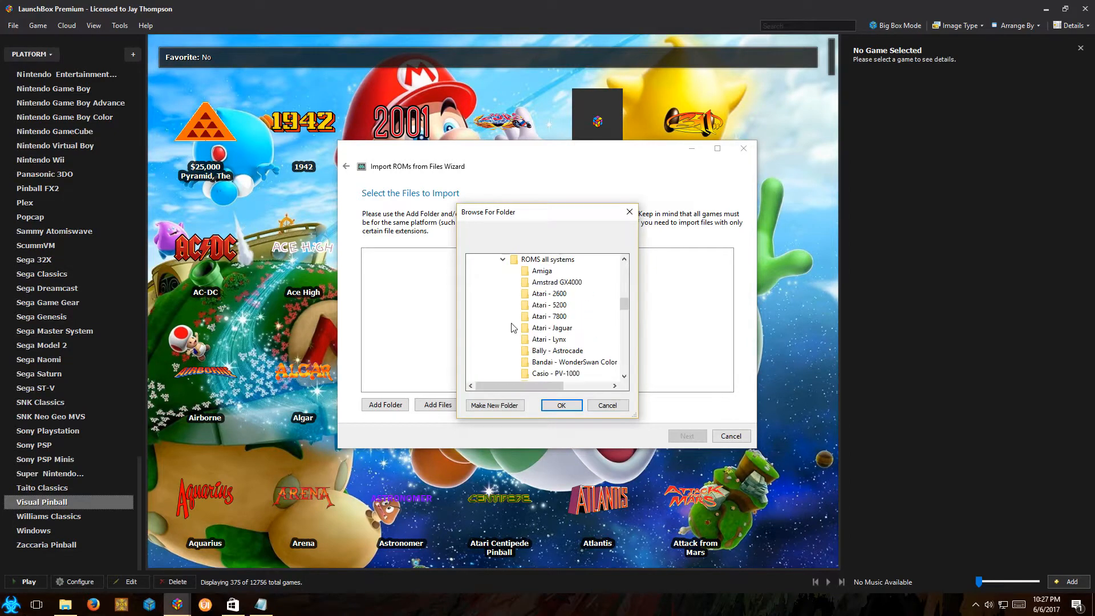
scroll(515, 337, down, 9)
scroll(515, 339, down, 2)
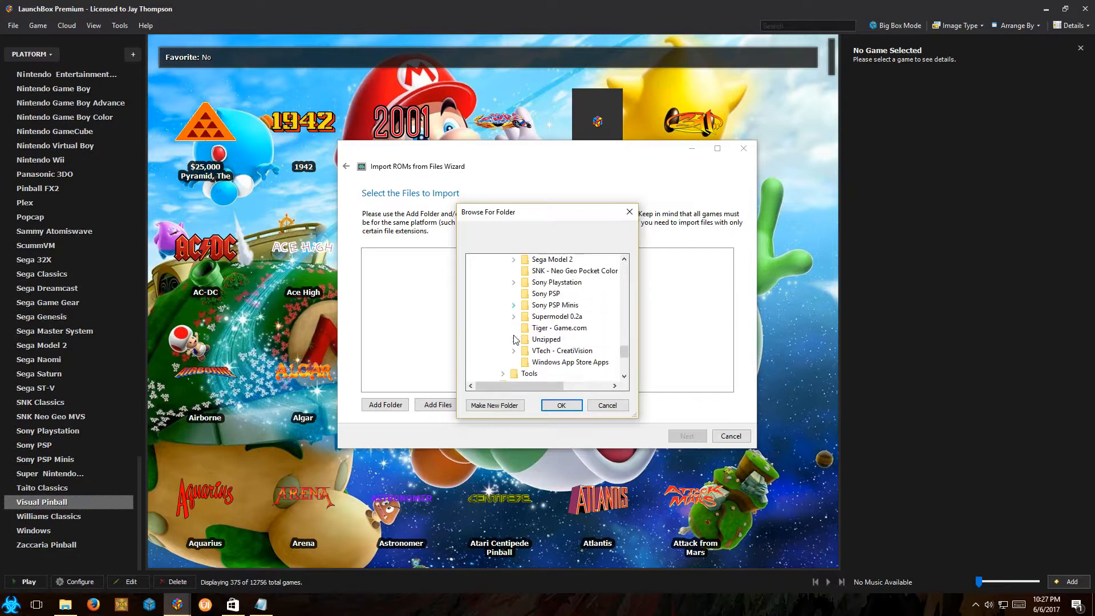
click(548, 363)
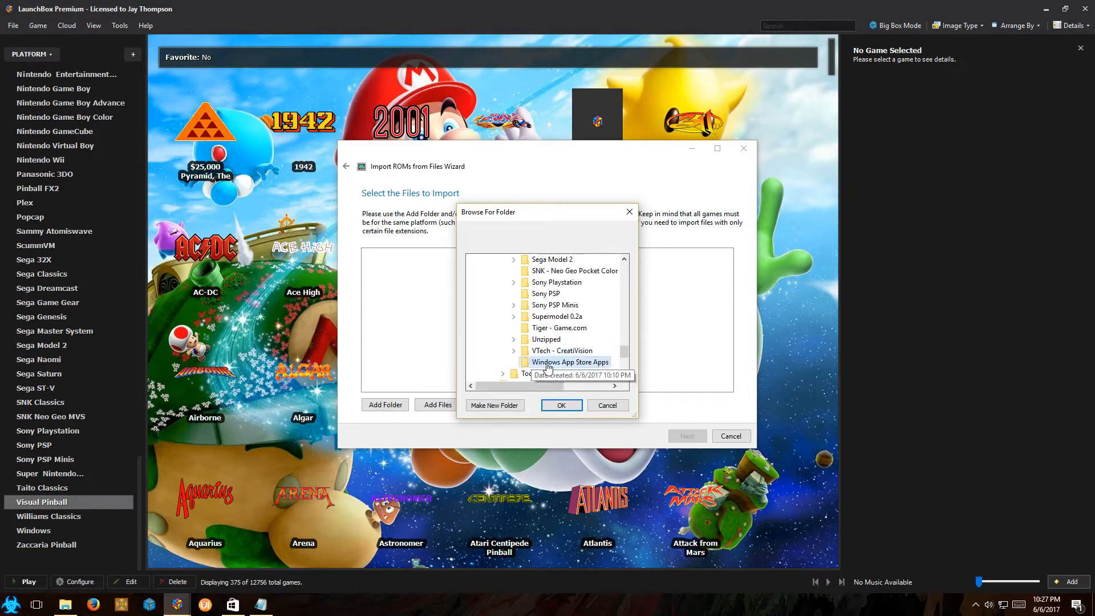
click(562, 406)
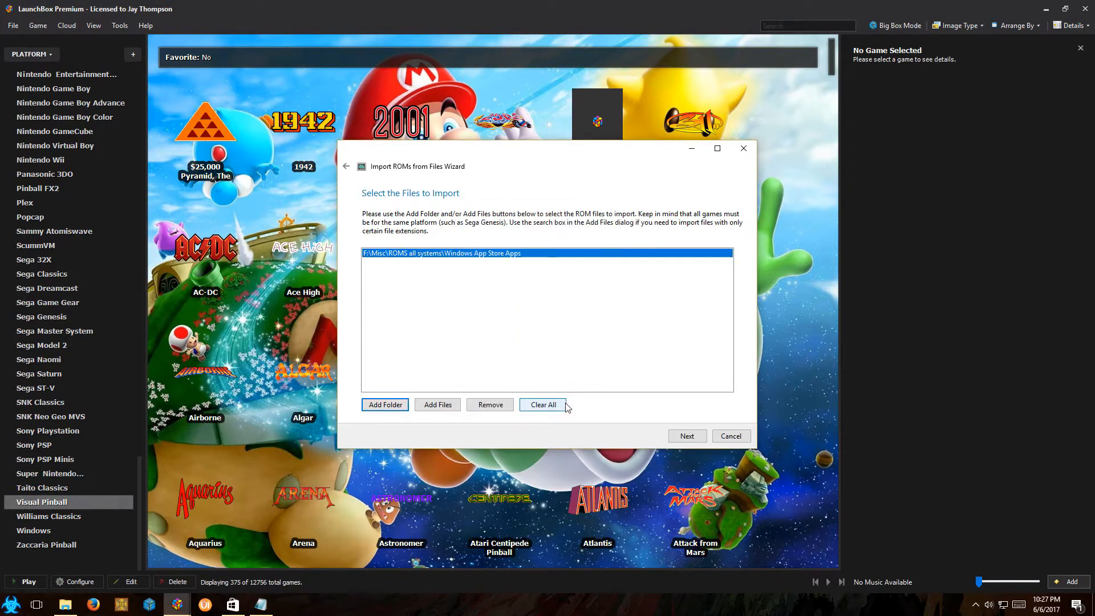
click(679, 437)
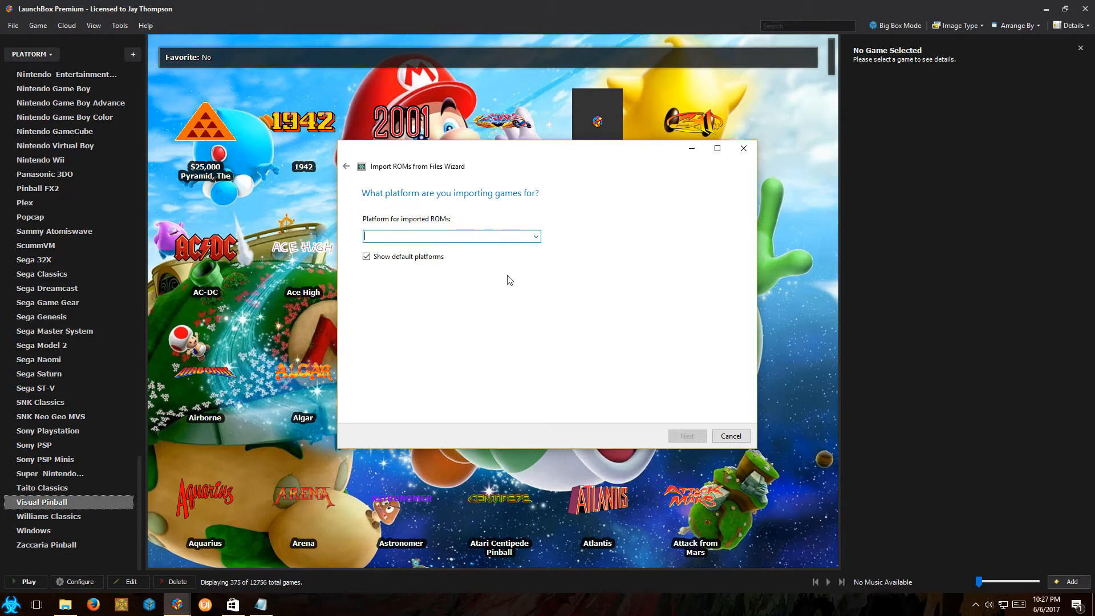
Set the import platform to Windows 10 App Store Apps, scraped as Windows, and continue.
text(Windows 10 App Store Apps)
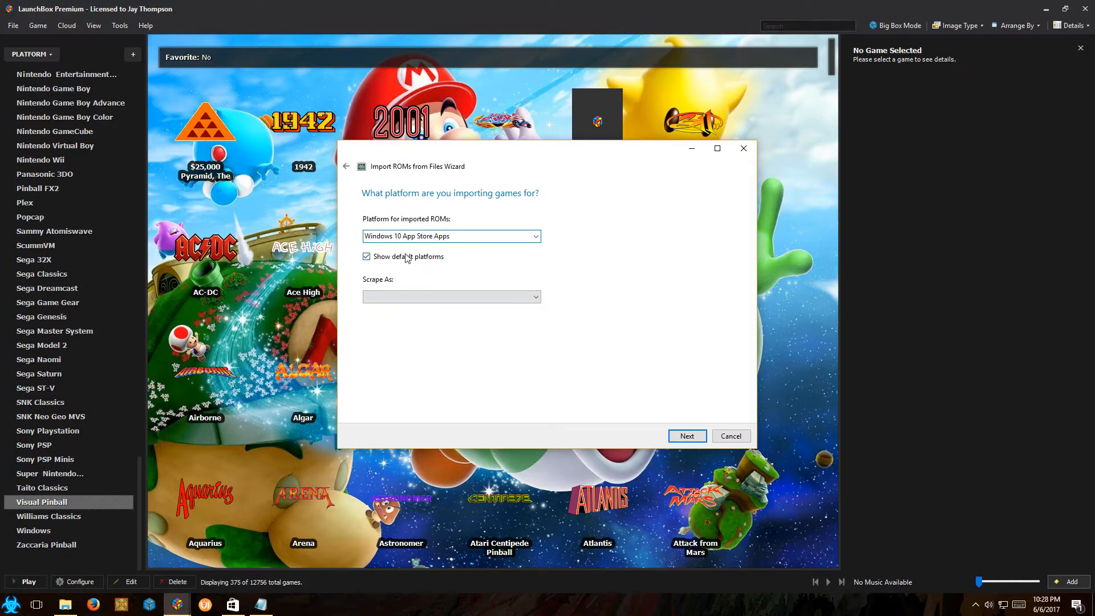
click(537, 299)
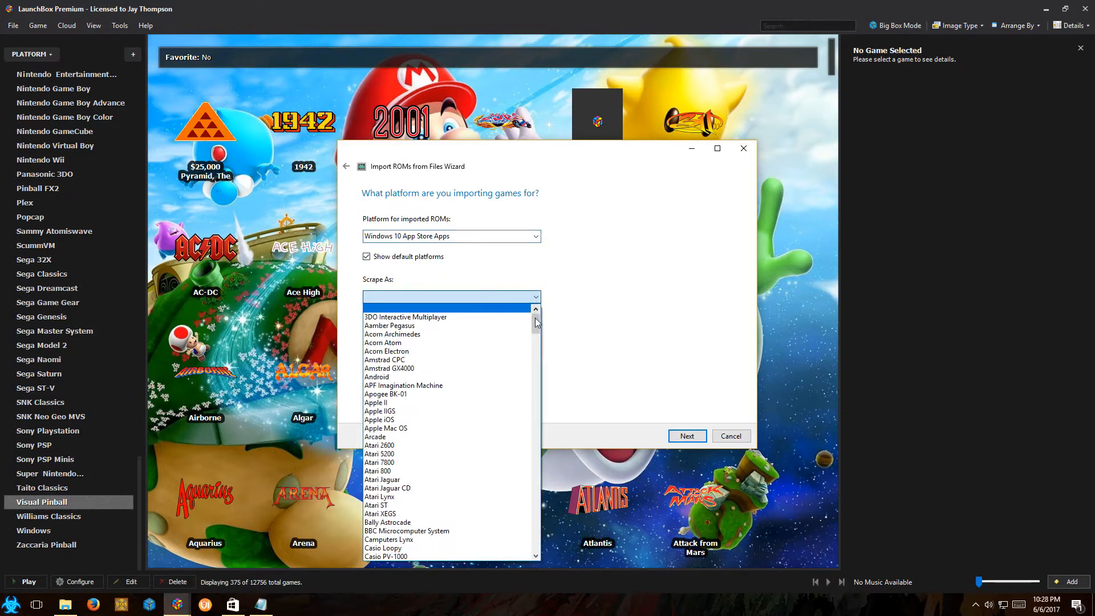
scroll(451, 513, down, 20)
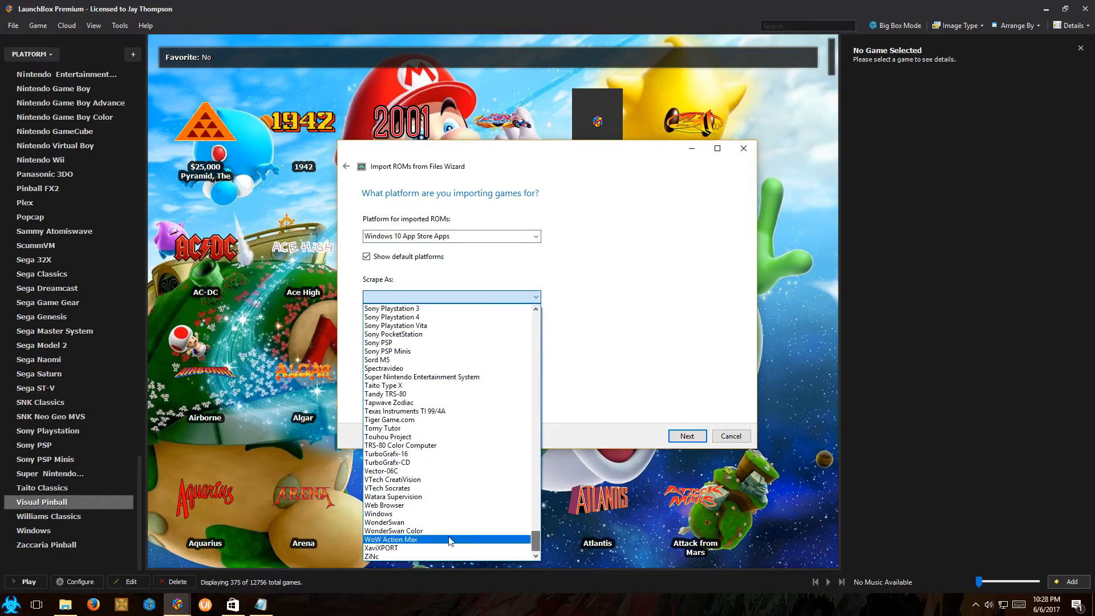
click(397, 514)
click(699, 436)
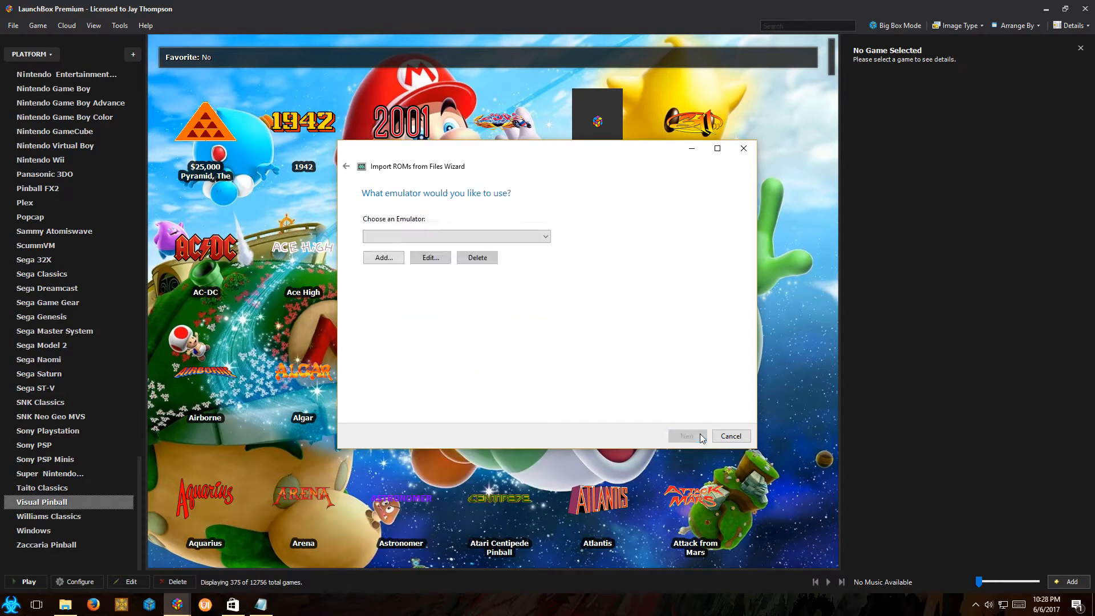
Choose Daphne as the emulator for the imported apps and continue.
click(545, 236)
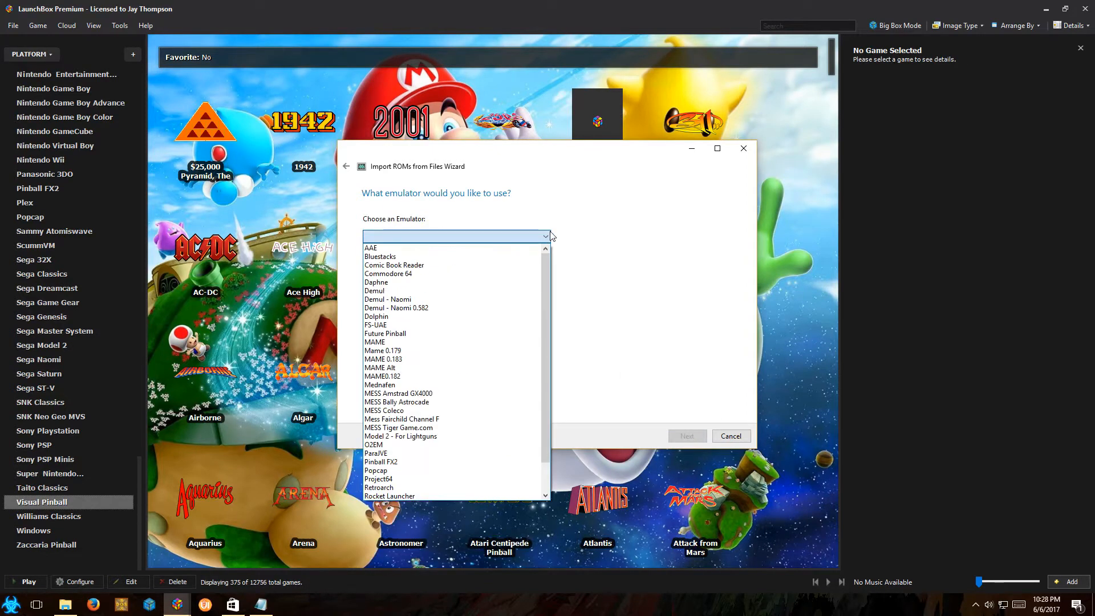
click(587, 237)
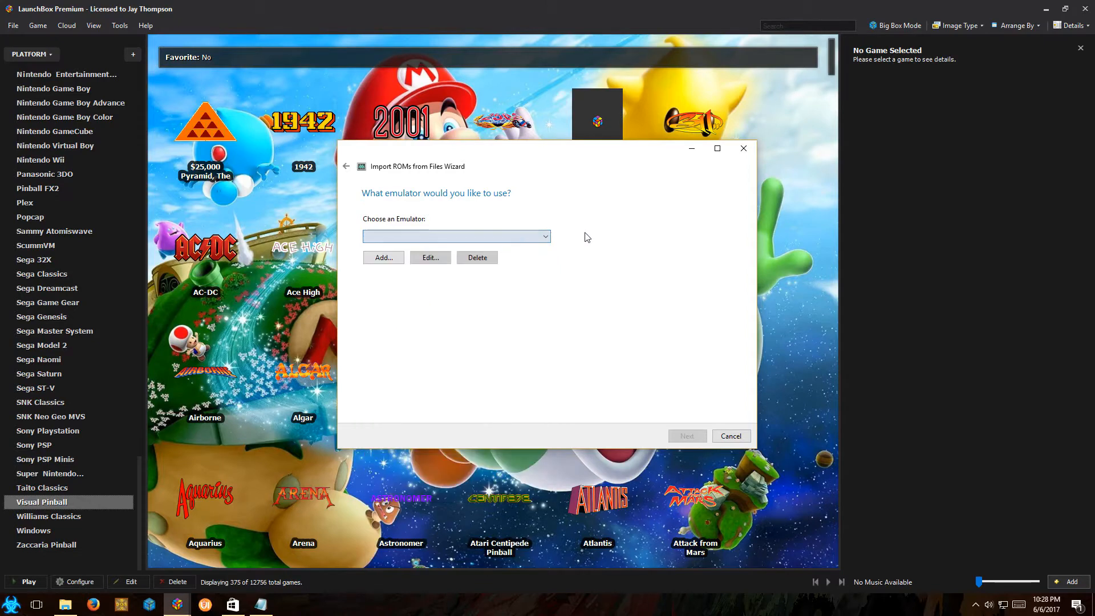
click(549, 238)
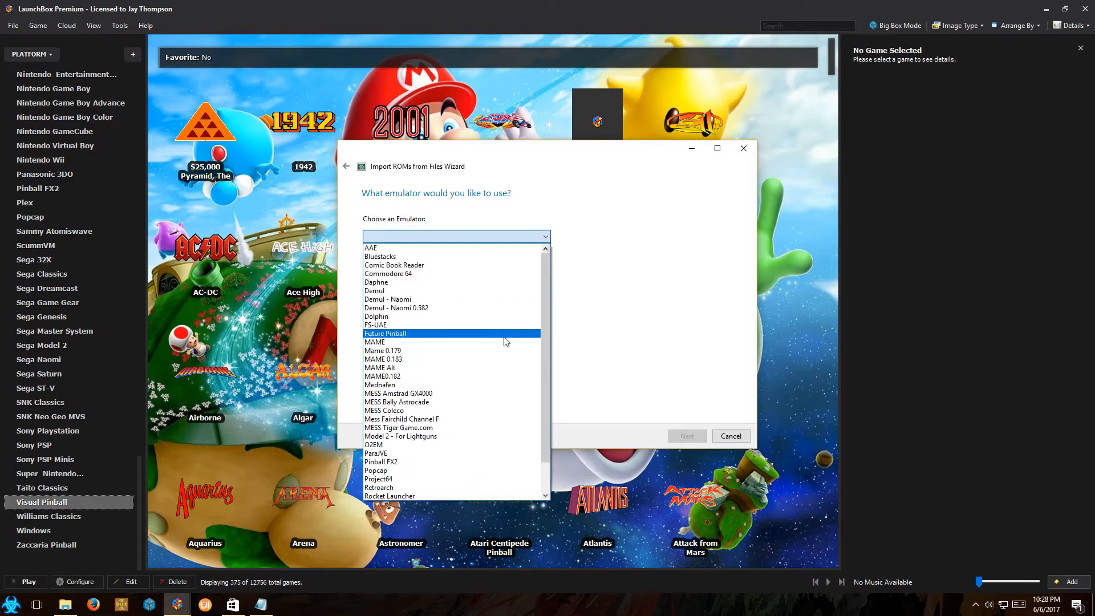
click(392, 283)
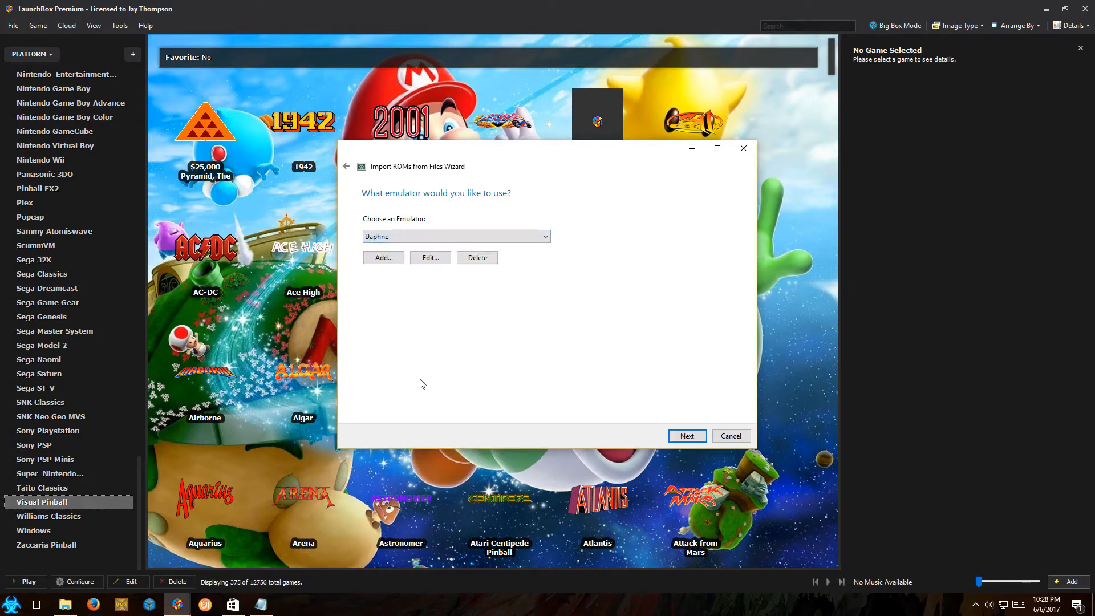
click(679, 438)
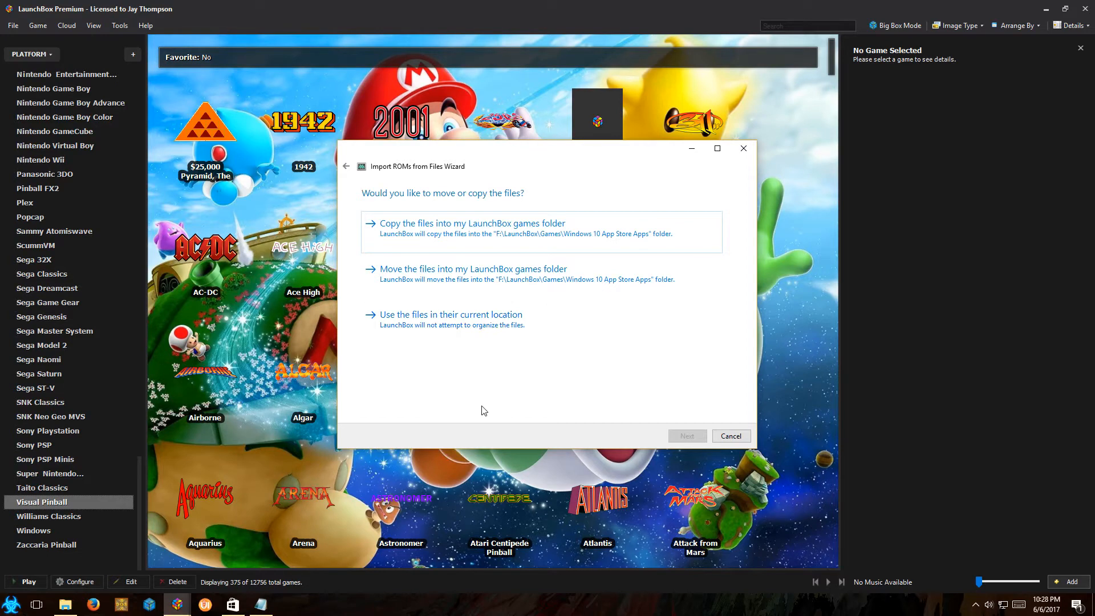
Use the files in their current location and accept the default metadata, image and EmuMovies media downloads.
click(450, 327)
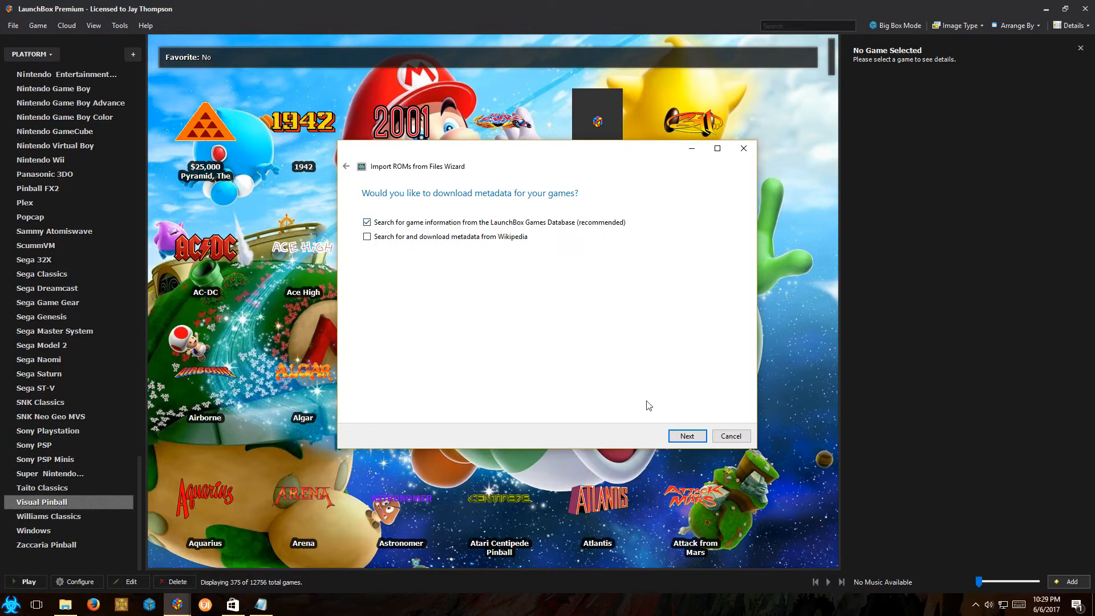
click(687, 436)
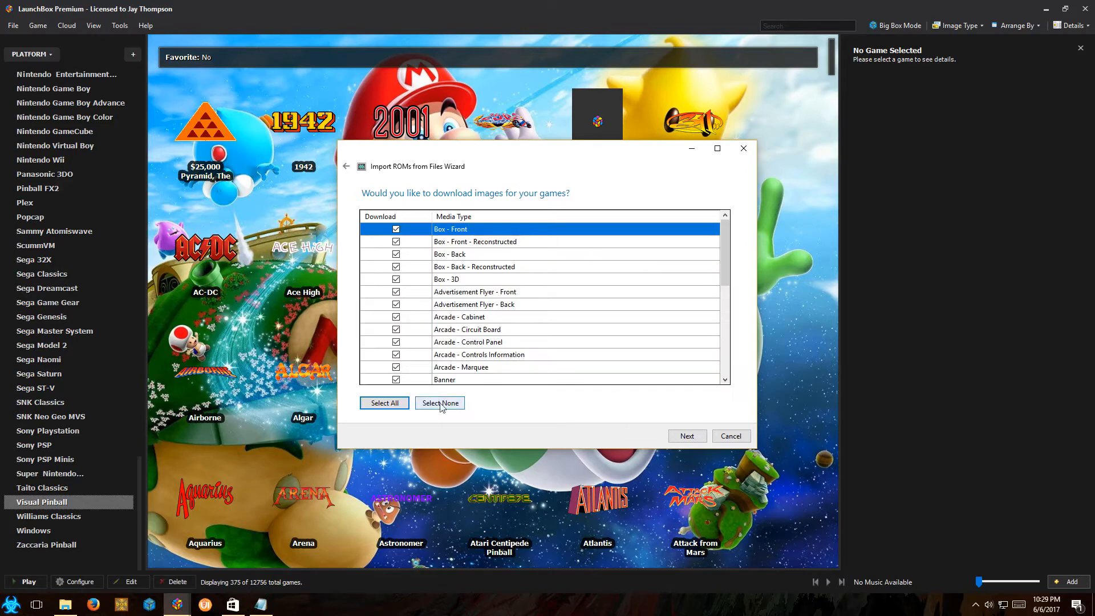
click(683, 436)
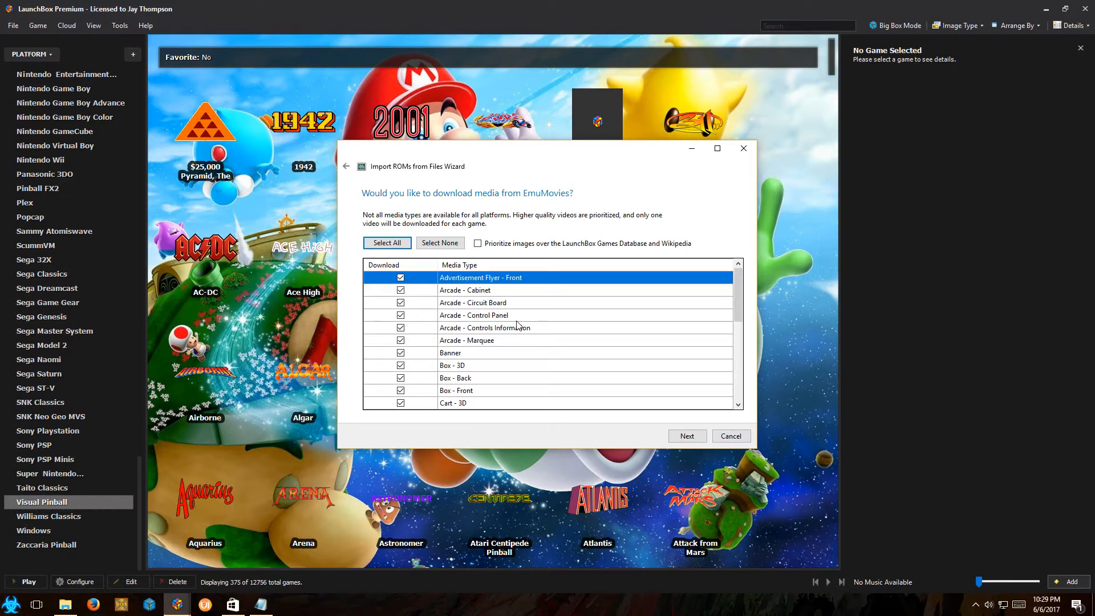
click(686, 436)
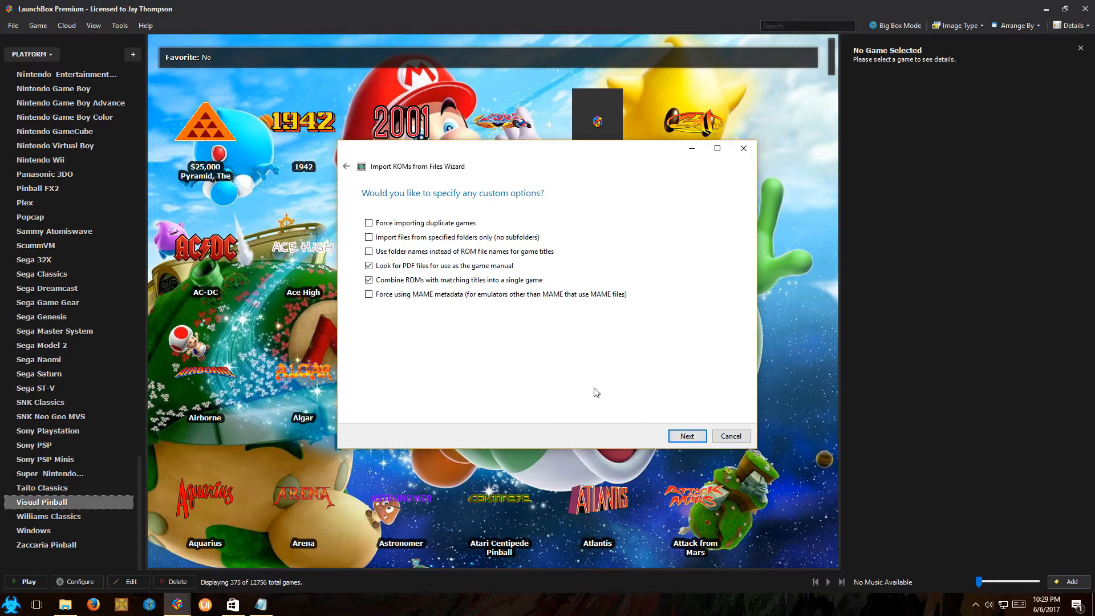
Turn off looking for PDF manuals and combining ROMs with matching titles, and continue to the import list.
click(437, 271)
click(410, 281)
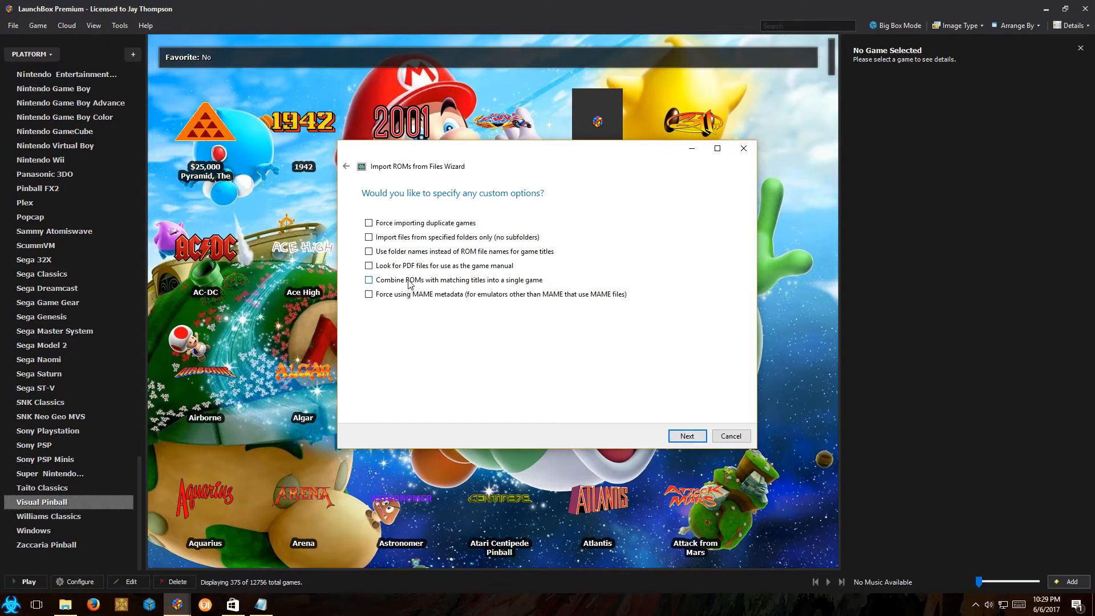
click(684, 436)
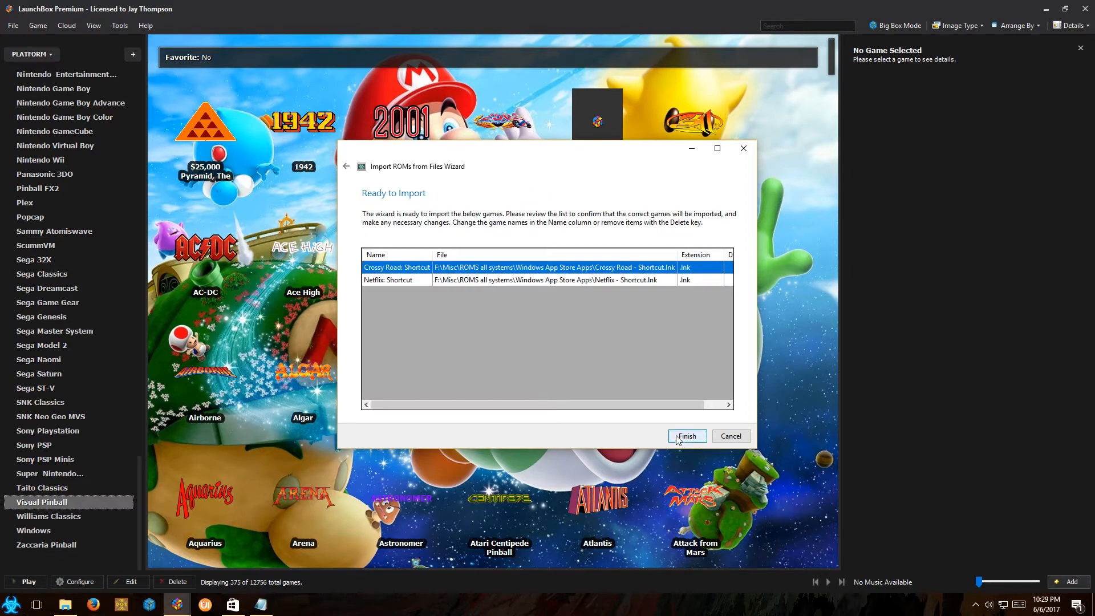
Rename the two entries in the import list to Crossy Road and Netflix.
click(415, 267)
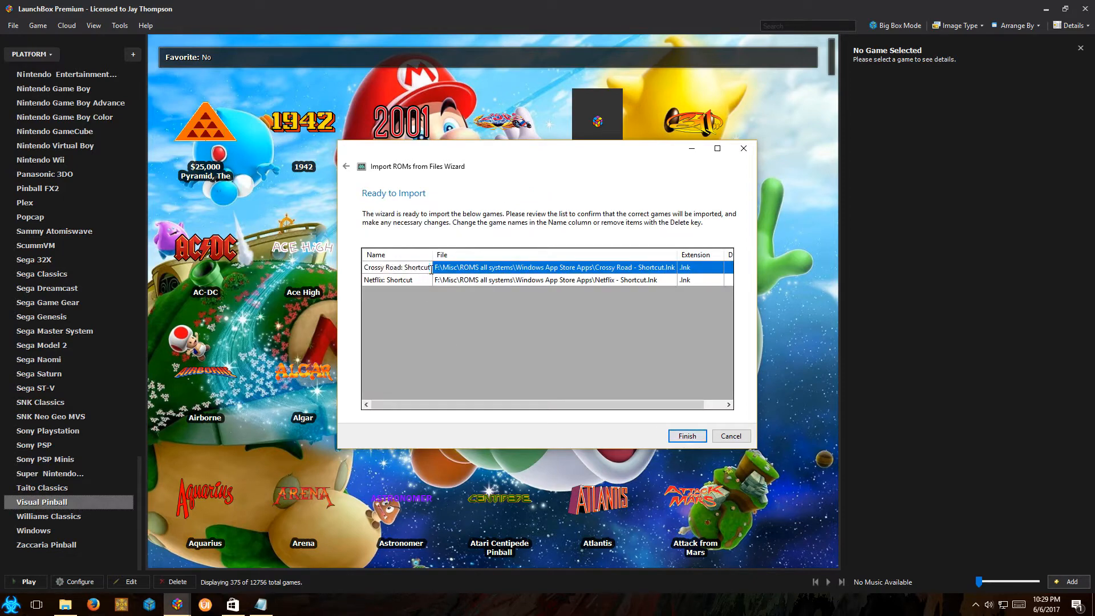
double_click(405, 268)
key(BackSpace)
click(419, 279)
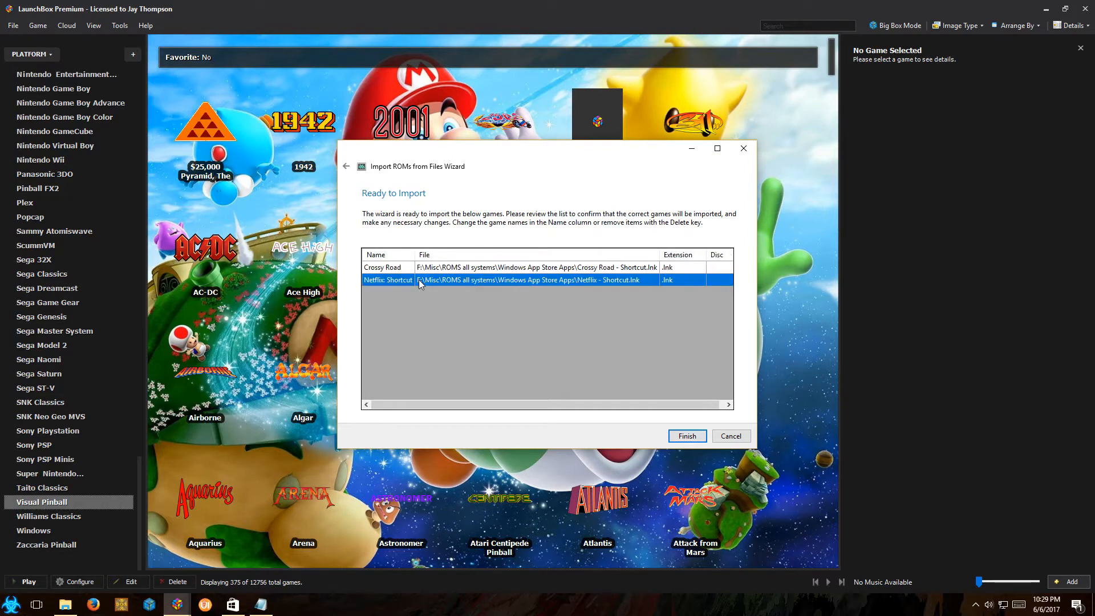
click(412, 282)
double_click(411, 282)
Finish the import and dismiss the completion message.
click(687, 436)
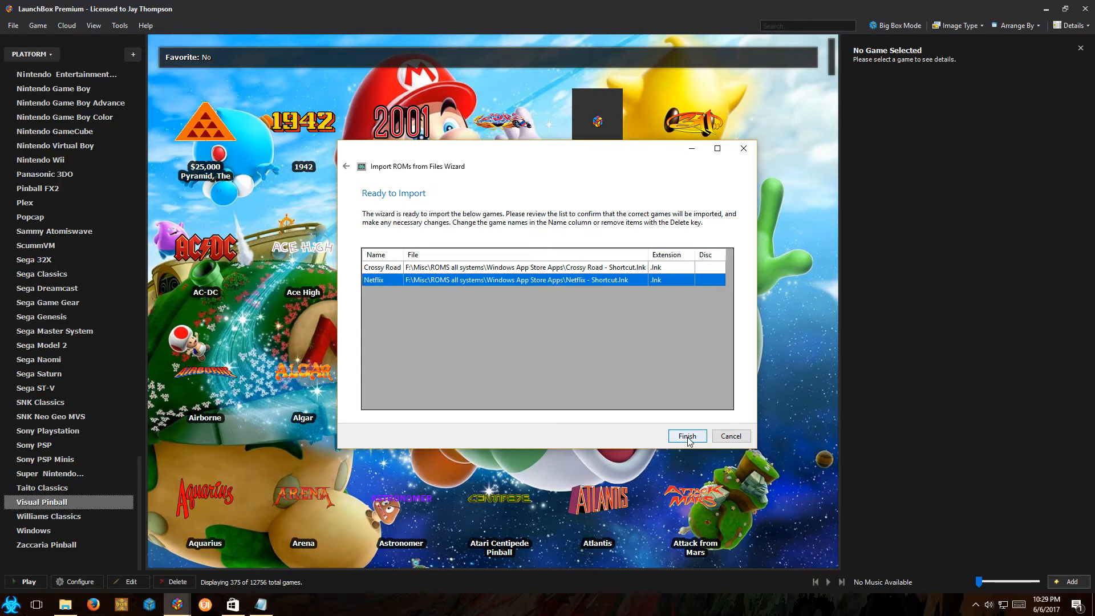
click(687, 436)
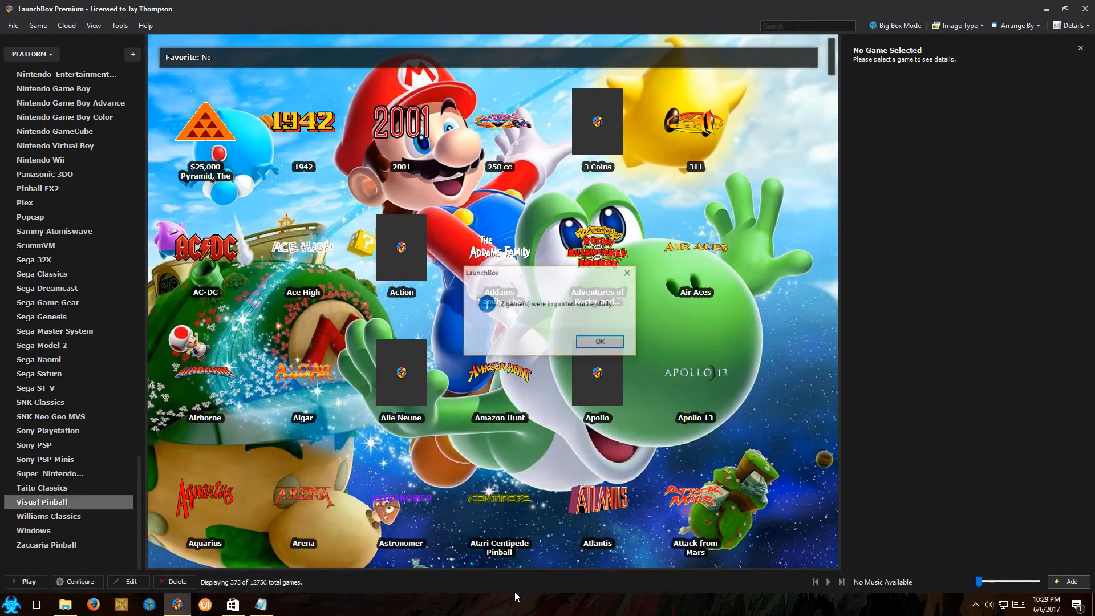
click(608, 344)
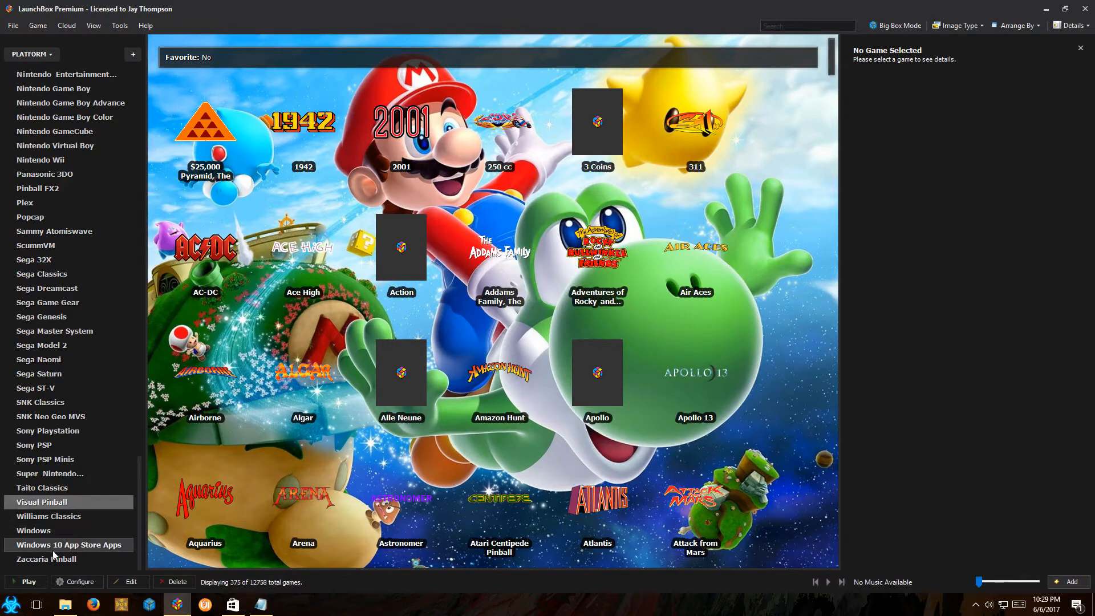
Open the Windows 10 App Store Apps platform and start a bulk edit of both Crossy Road and Netflix.
click(46, 546)
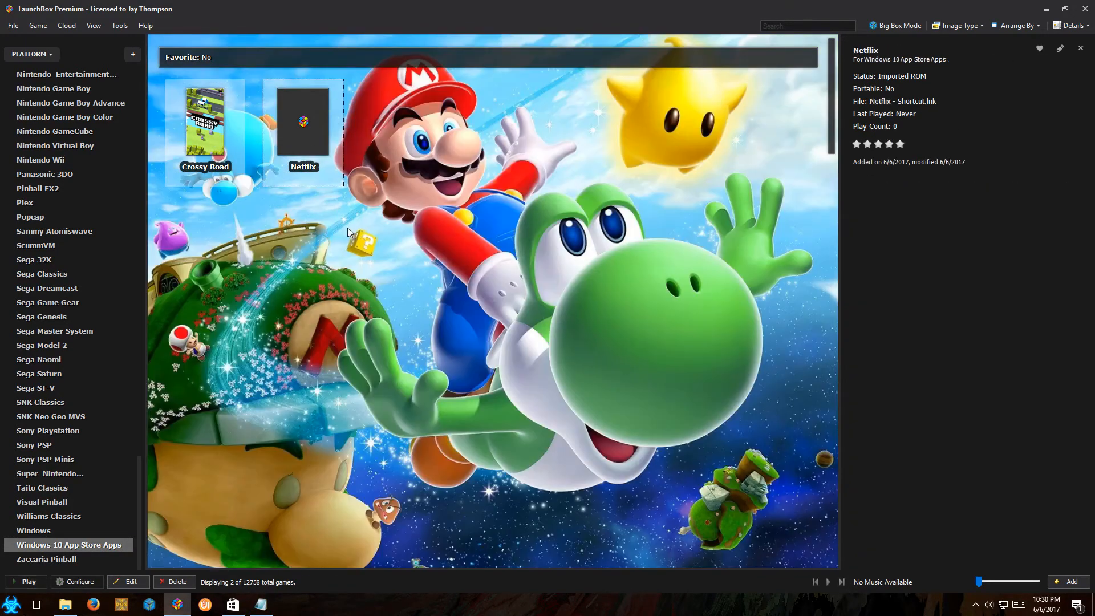
right_click(304, 157)
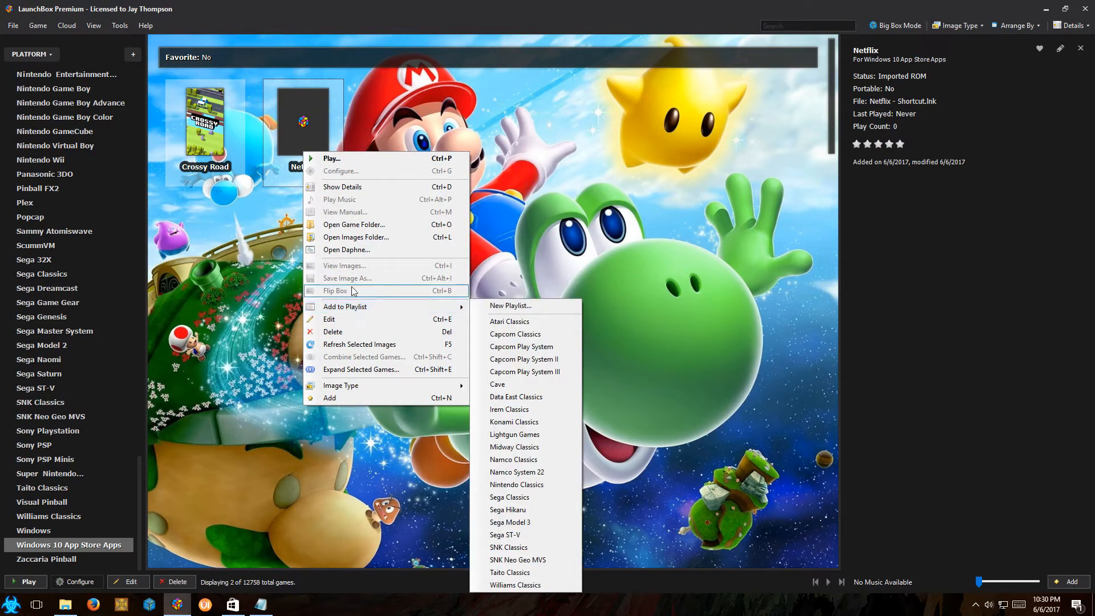
click(346, 322)
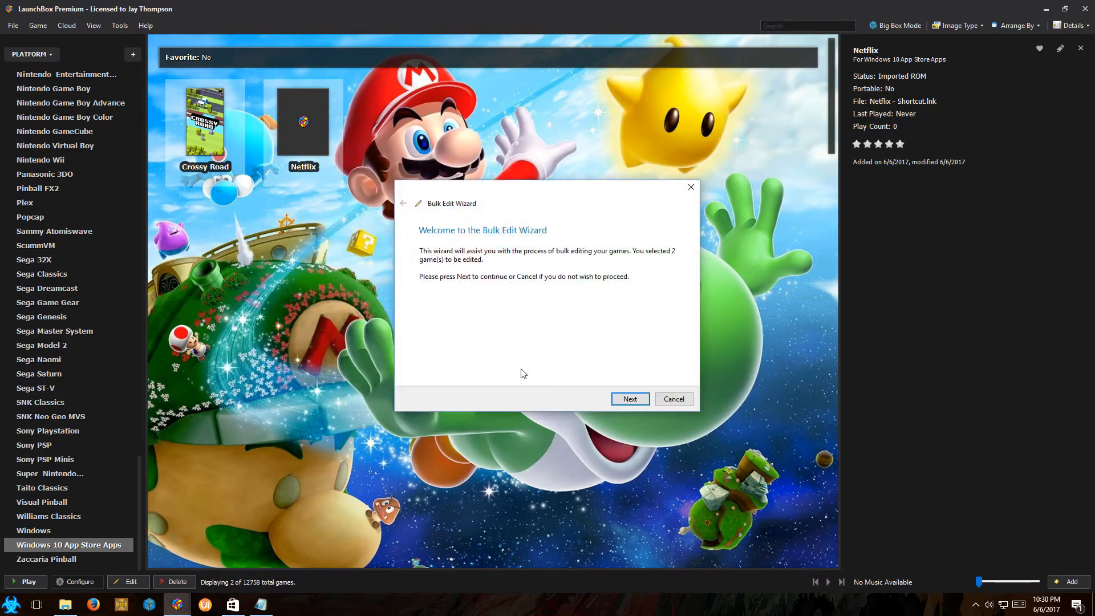
click(630, 399)
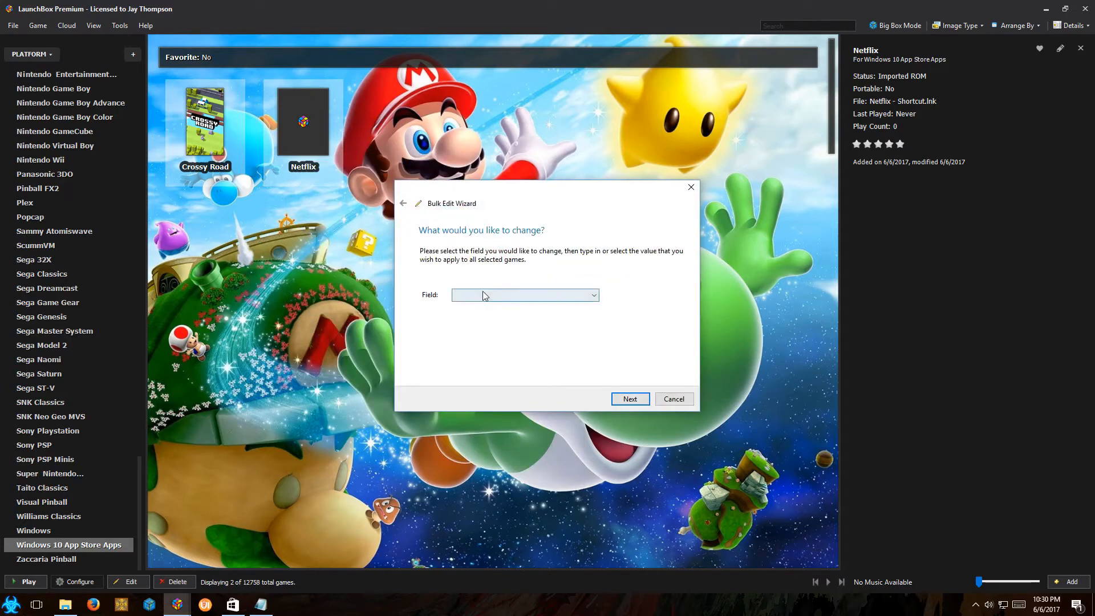
Apply an empty value to the Emulator field of both entries and finish the bulk edit without further changes.
click(596, 295)
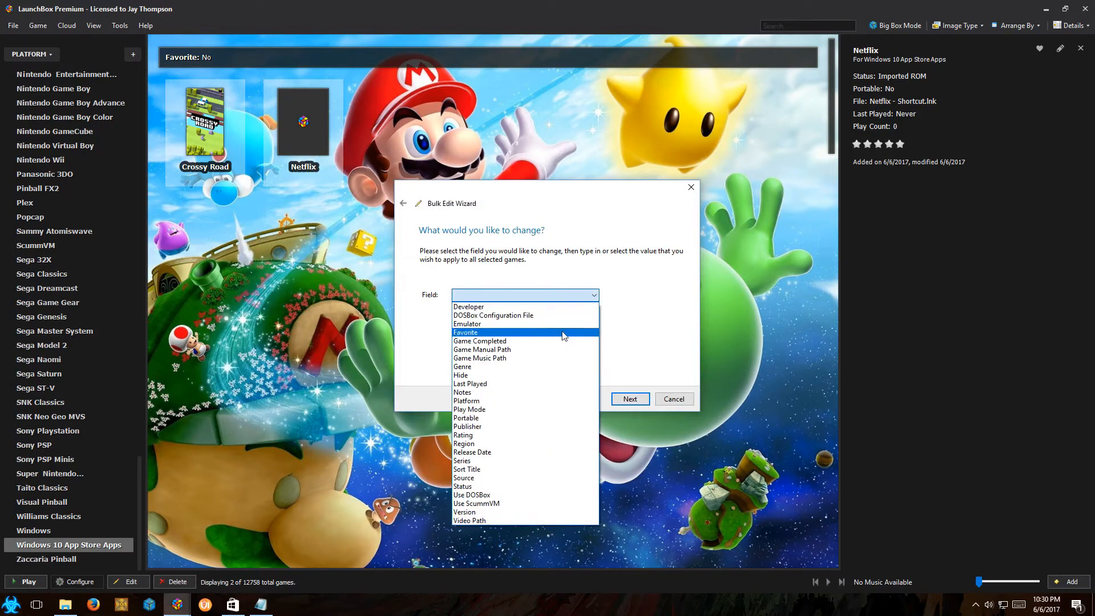
click(478, 324)
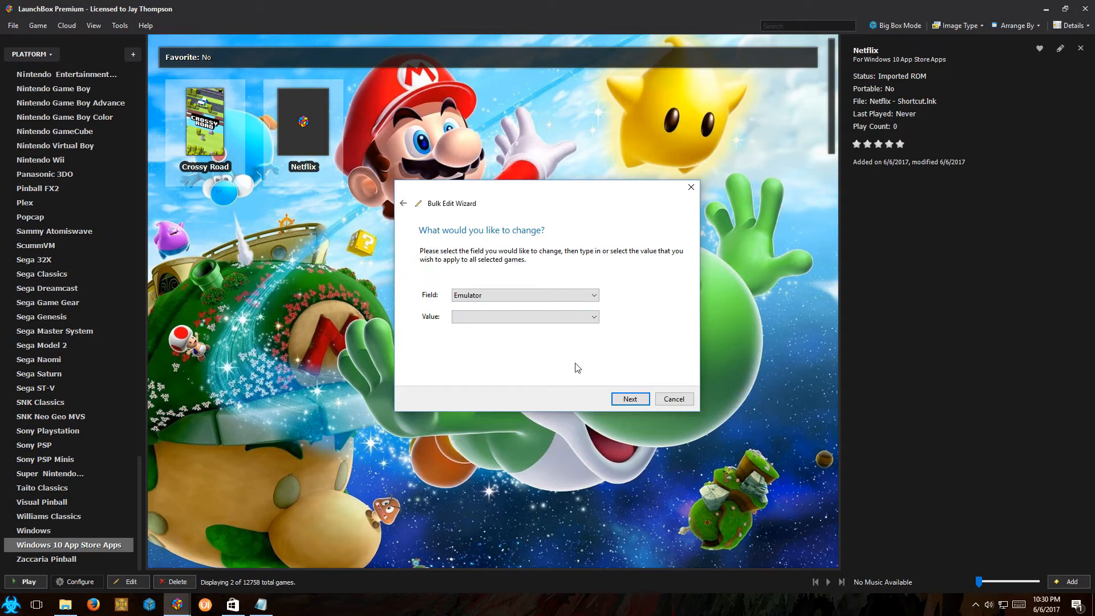
click(622, 403)
click(622, 399)
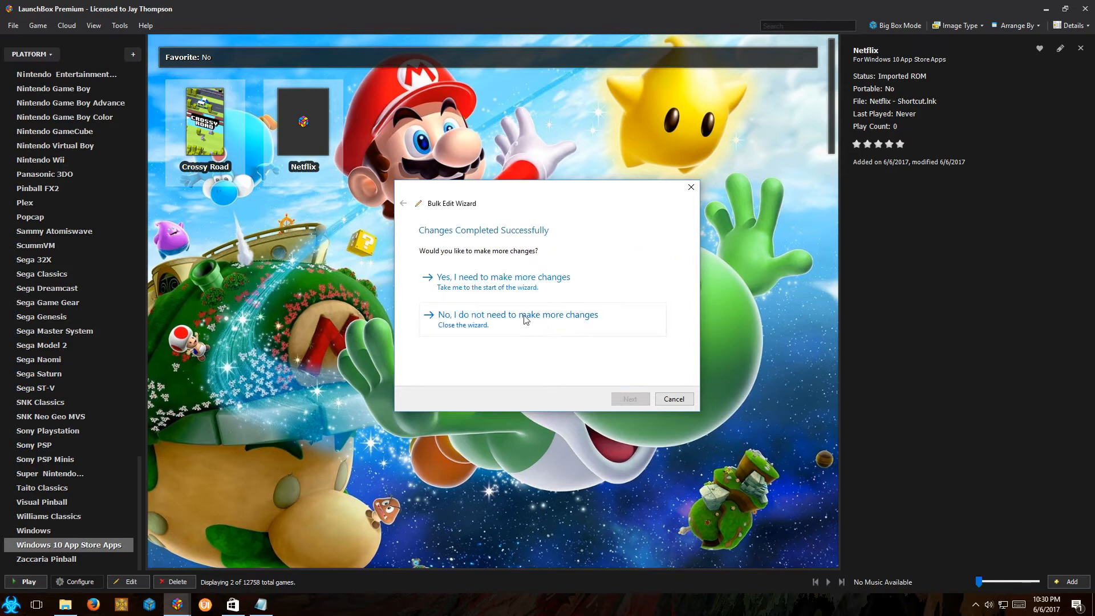
click(525, 318)
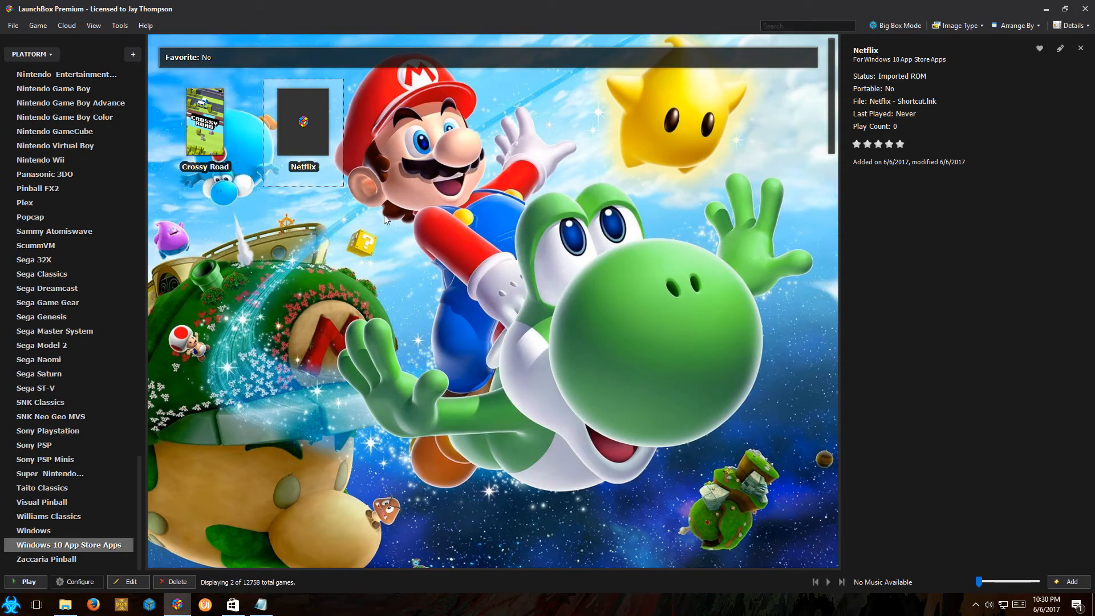
Launch Crossy Road from its library entry and start a round to test the shortcut.
click(205, 123)
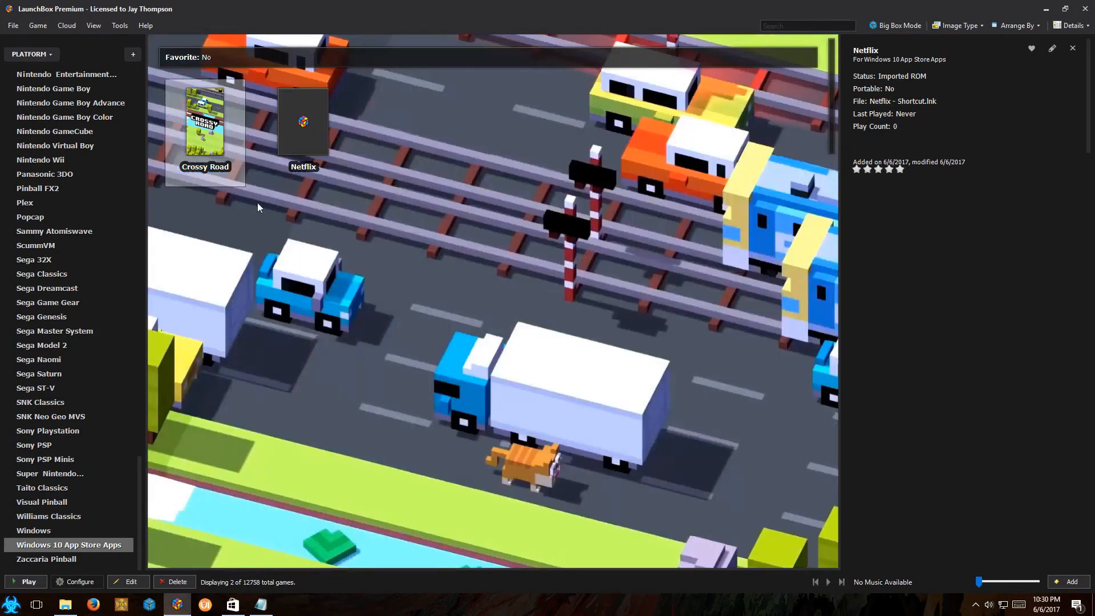
double_click(217, 147)
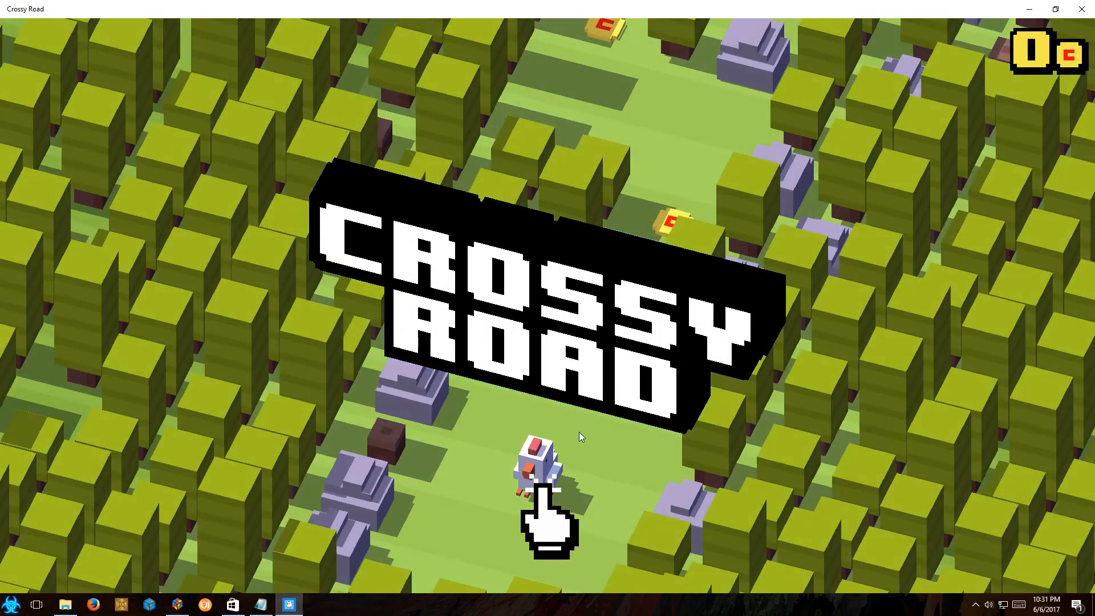
click(579, 433)
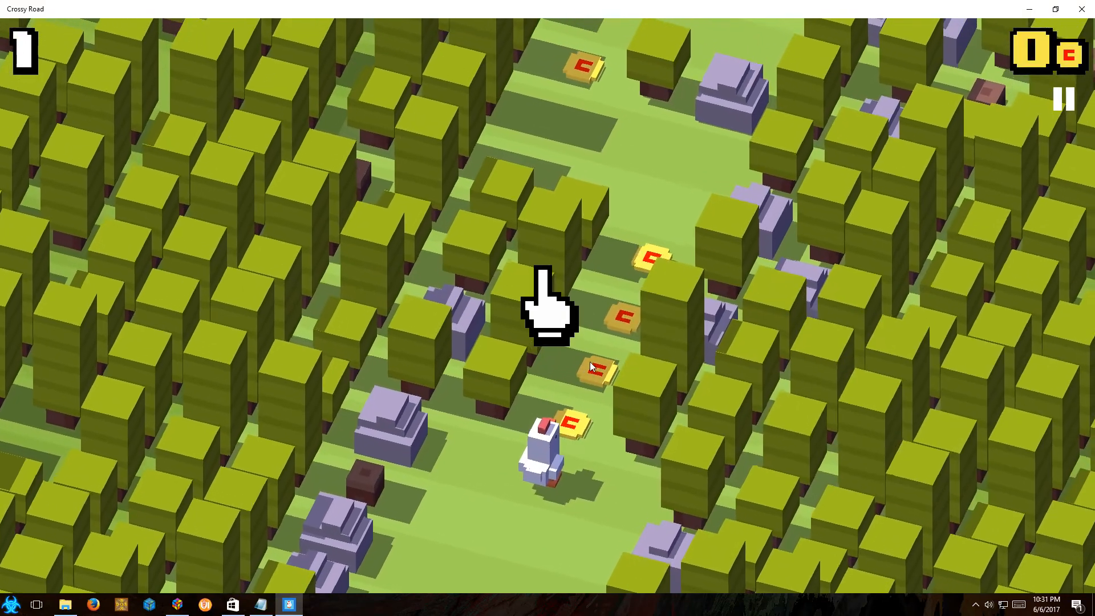
Test Crossy Road by moving the chicken forward across the grass and roads, and close the game to return to LaunchBox.
click(601, 341)
click(601, 341)
click(601, 340)
click(601, 341)
click(601, 340)
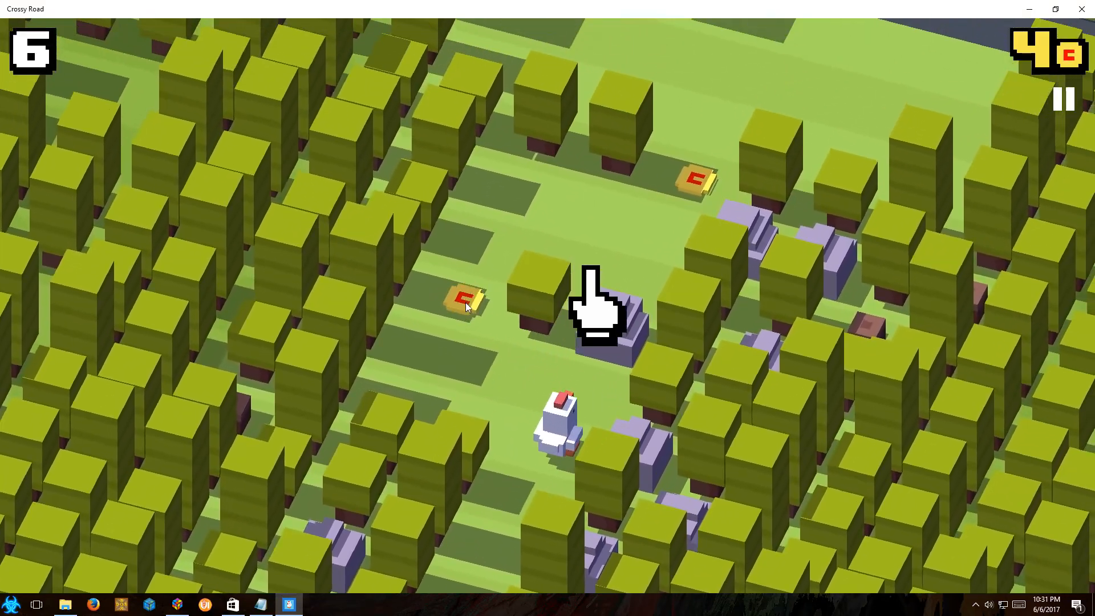
click(601, 340)
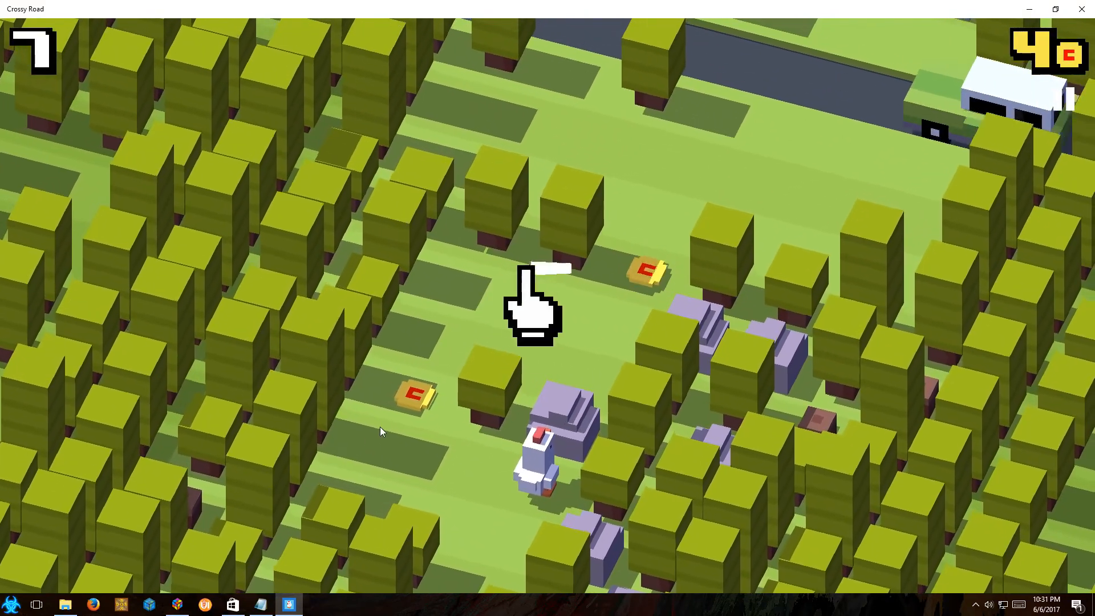
click(380, 429)
click(389, 430)
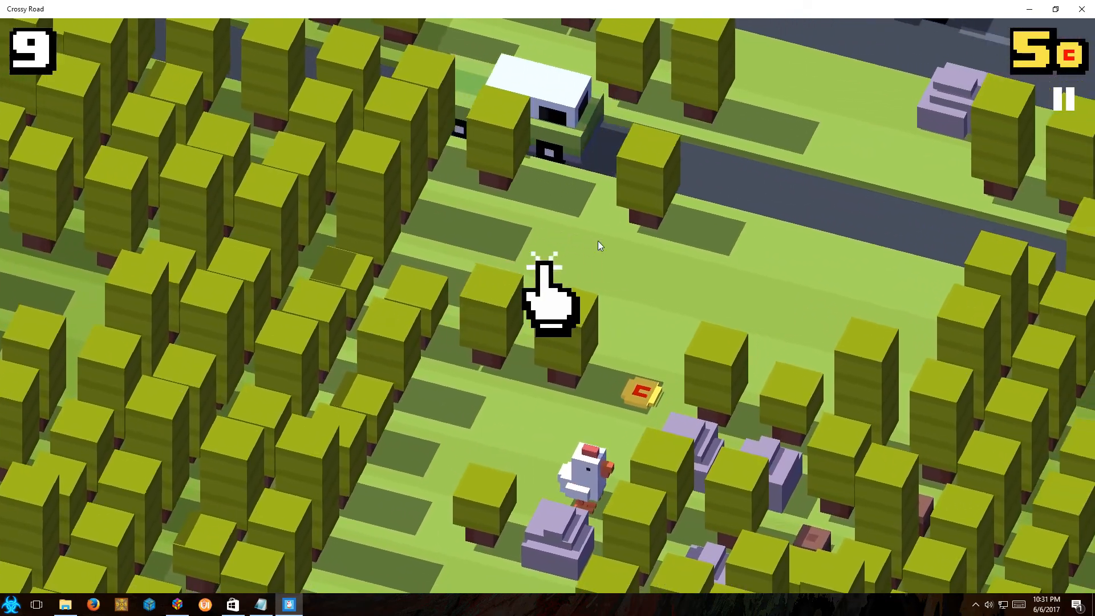
click(598, 241)
click(655, 207)
click(654, 207)
click(655, 207)
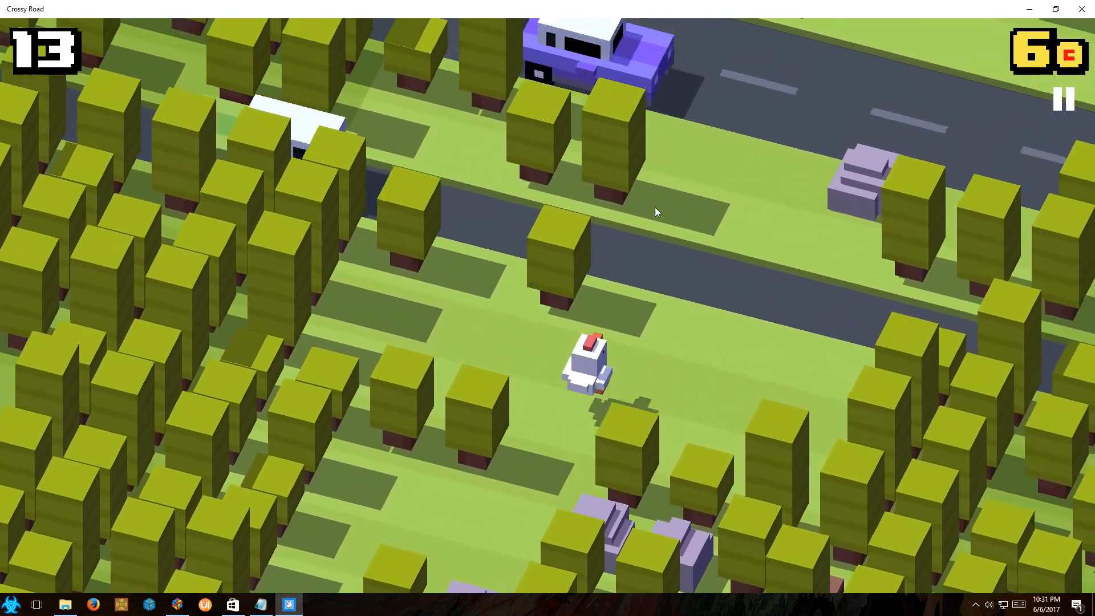
click(655, 208)
click(656, 209)
click(656, 211)
click(655, 211)
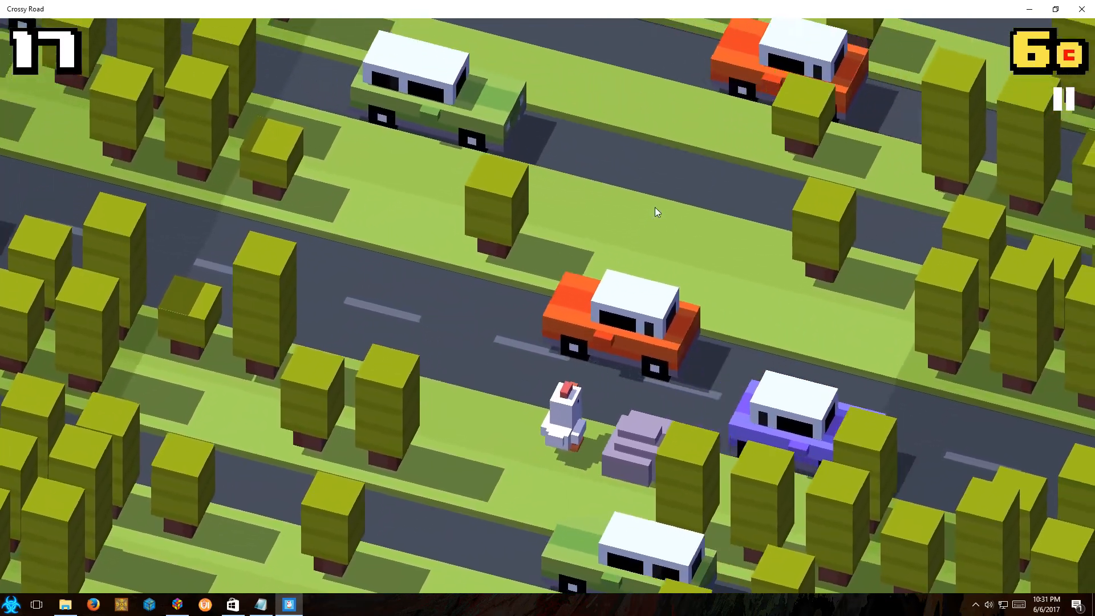
click(655, 211)
click(656, 211)
click(655, 211)
click(655, 211)
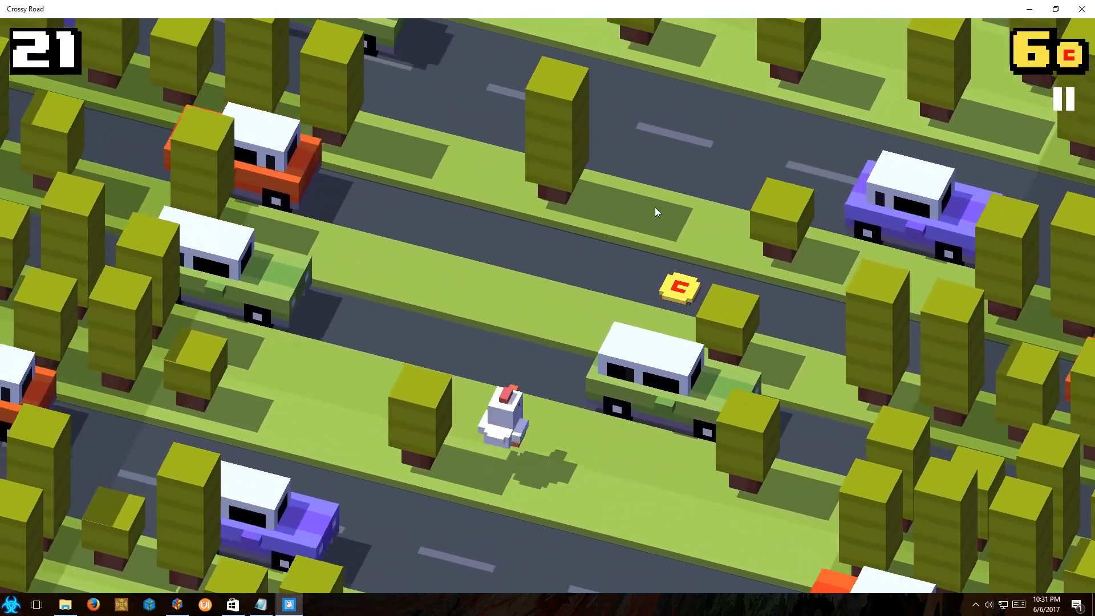
click(655, 211)
click(656, 211)
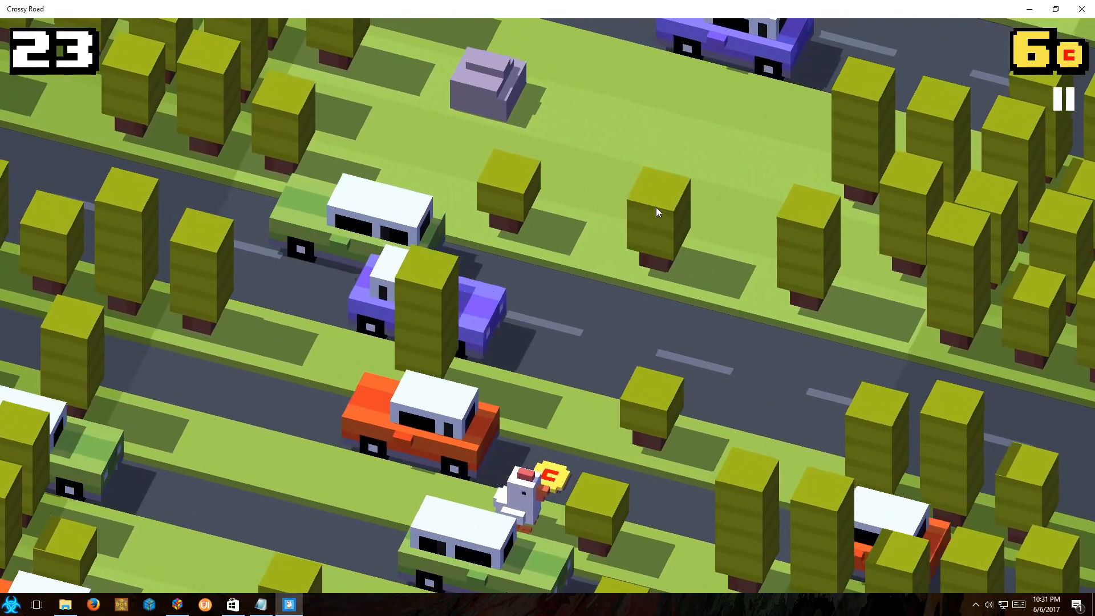
click(655, 207)
click(656, 207)
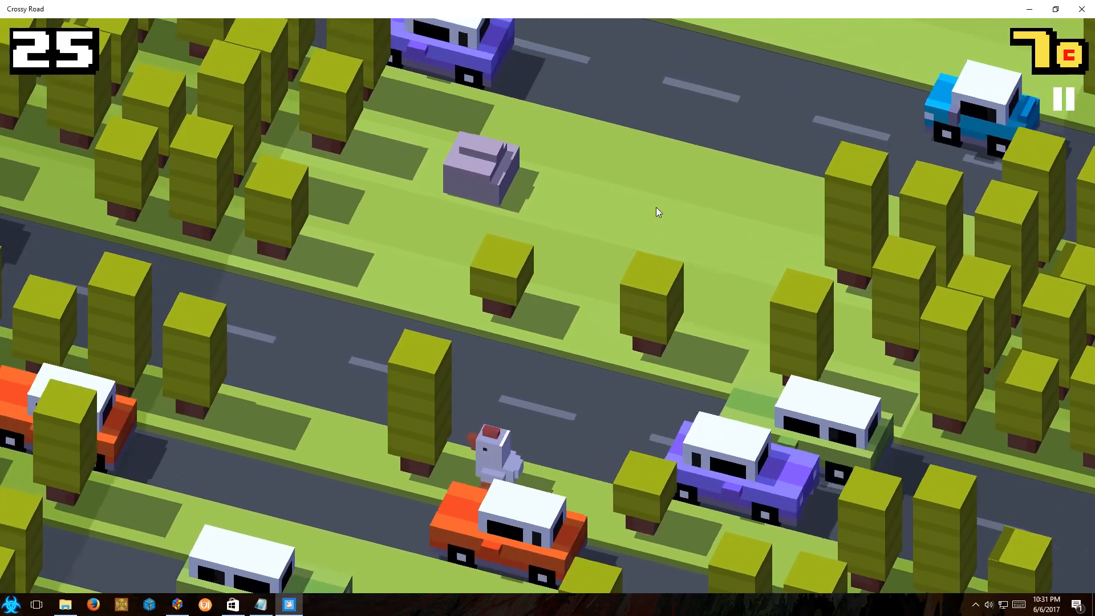
key(Up)
key(Up)
key(Up)
key(Up)
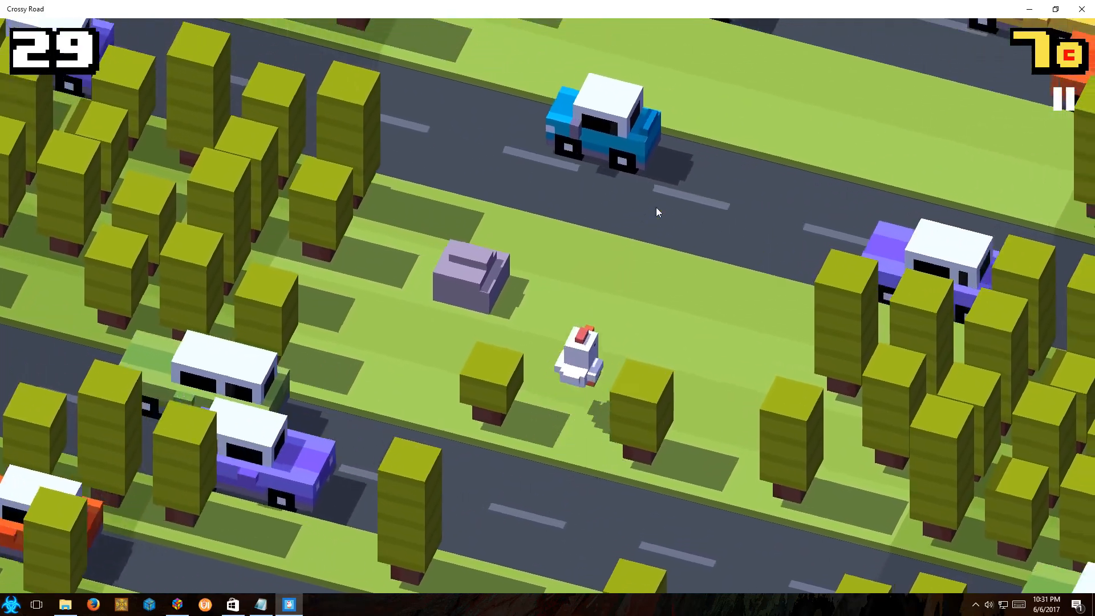
key(Escape)
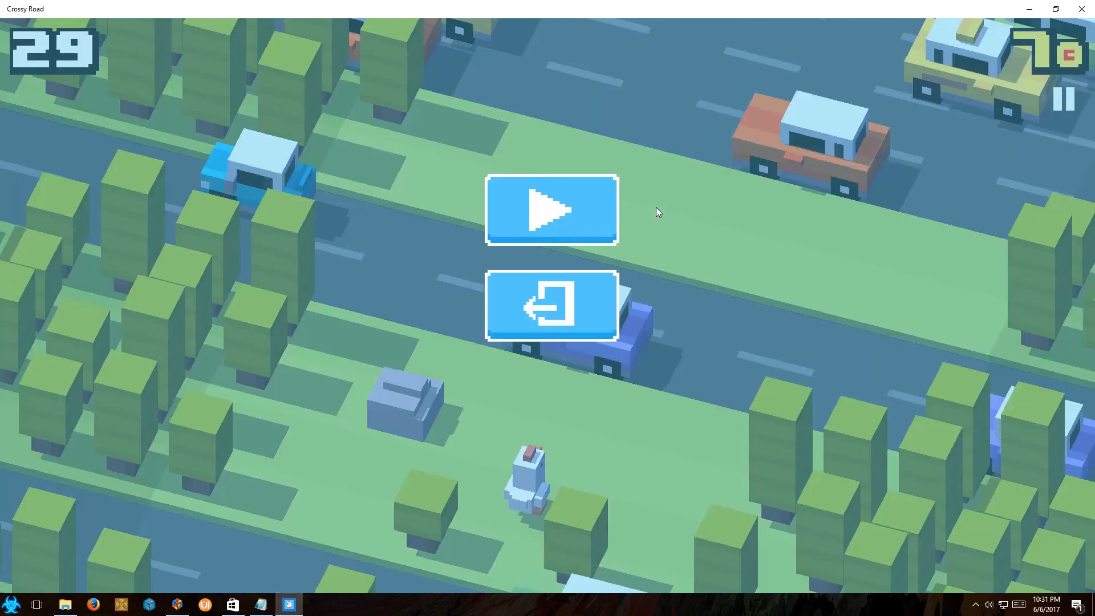
click(1081, 9)
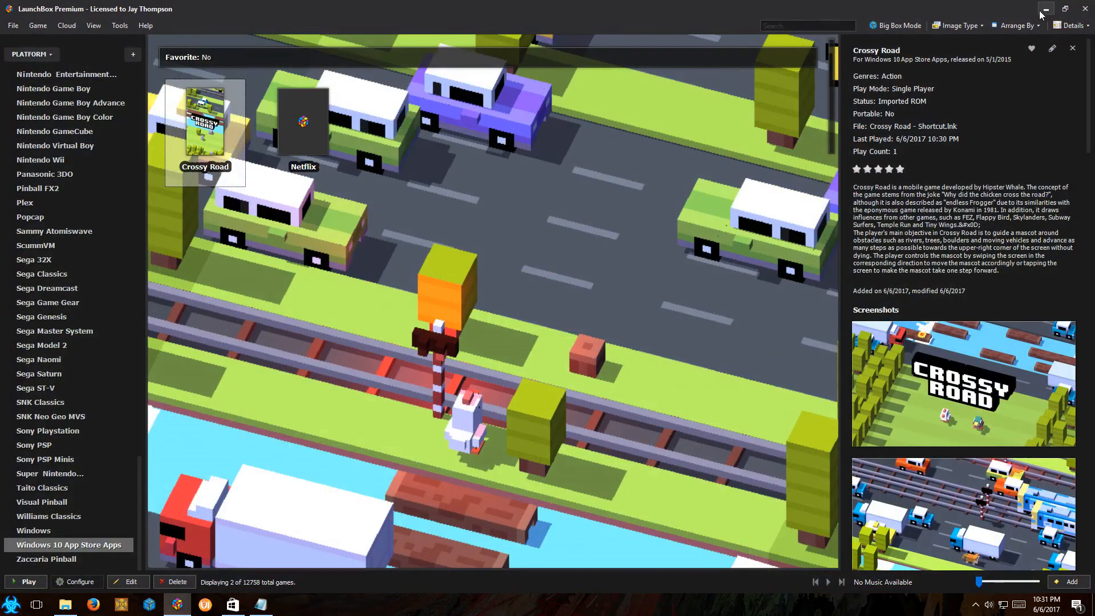